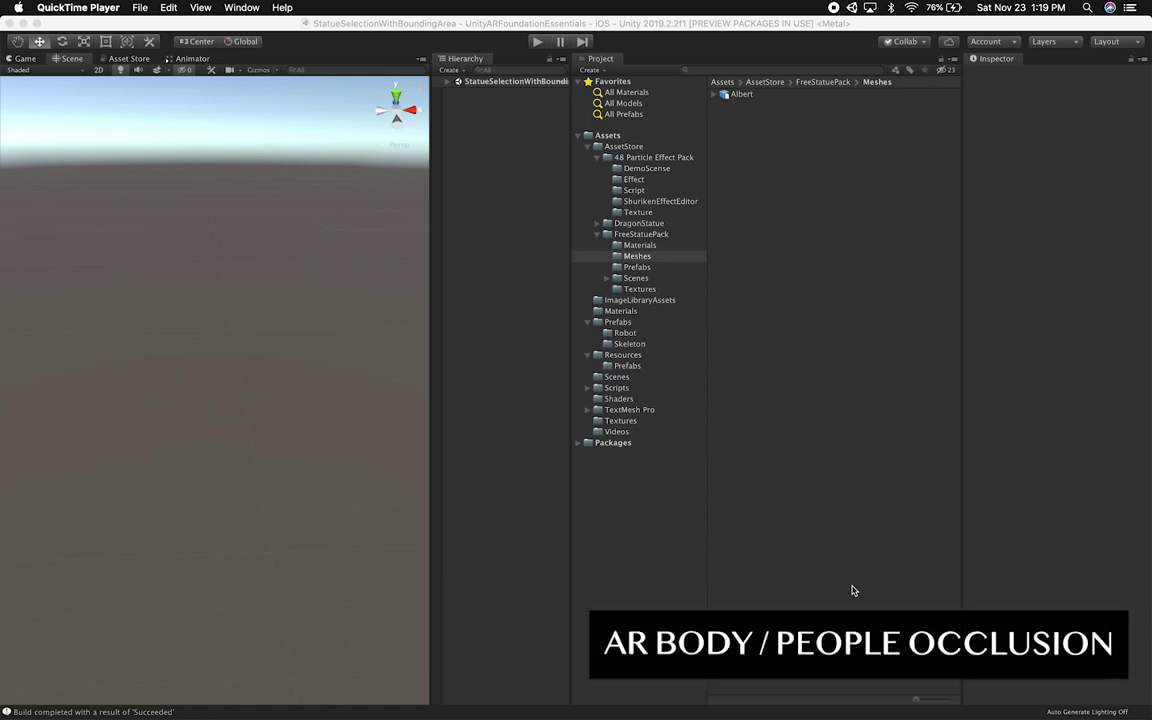
Switch to Finder and select Demo.MP4 on the Desktop to preview it
{"action": "key", "text": "super+Tab"}
{"action": "key", "text": "super+Tab"}
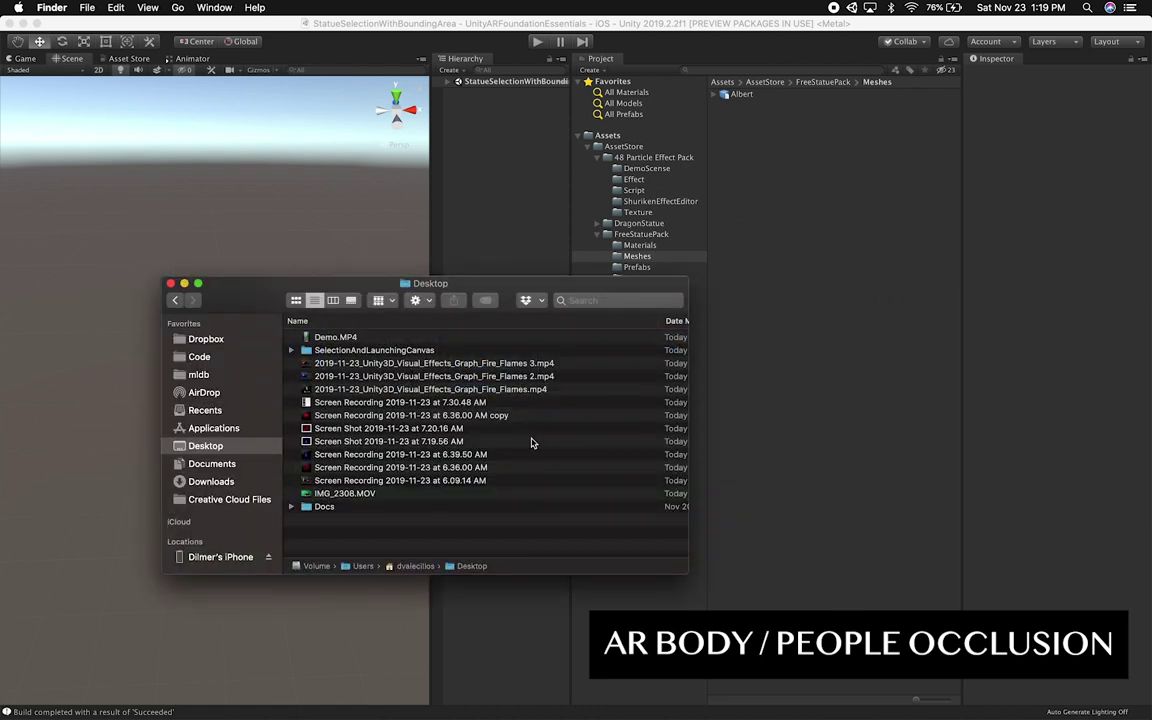
{"action": "left_click", "coordinate": [375, 337]}
Play the Demo.MP4 dragon-statue video, skip ahead through it, then close the player
{"action": "key", "text": "space"}
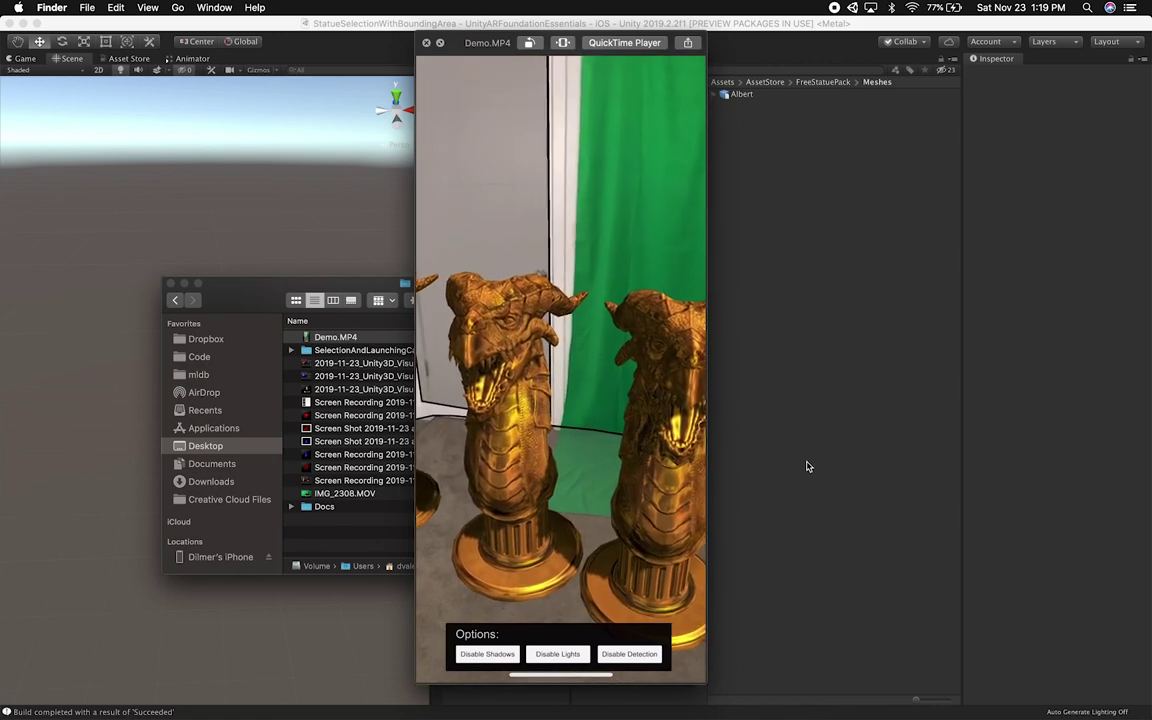
{"action": "mouse_move", "coordinate": [538, 668]}
{"action": "left_click_drag", "start_coordinate": [580, 668], "coordinate": [606, 672]}
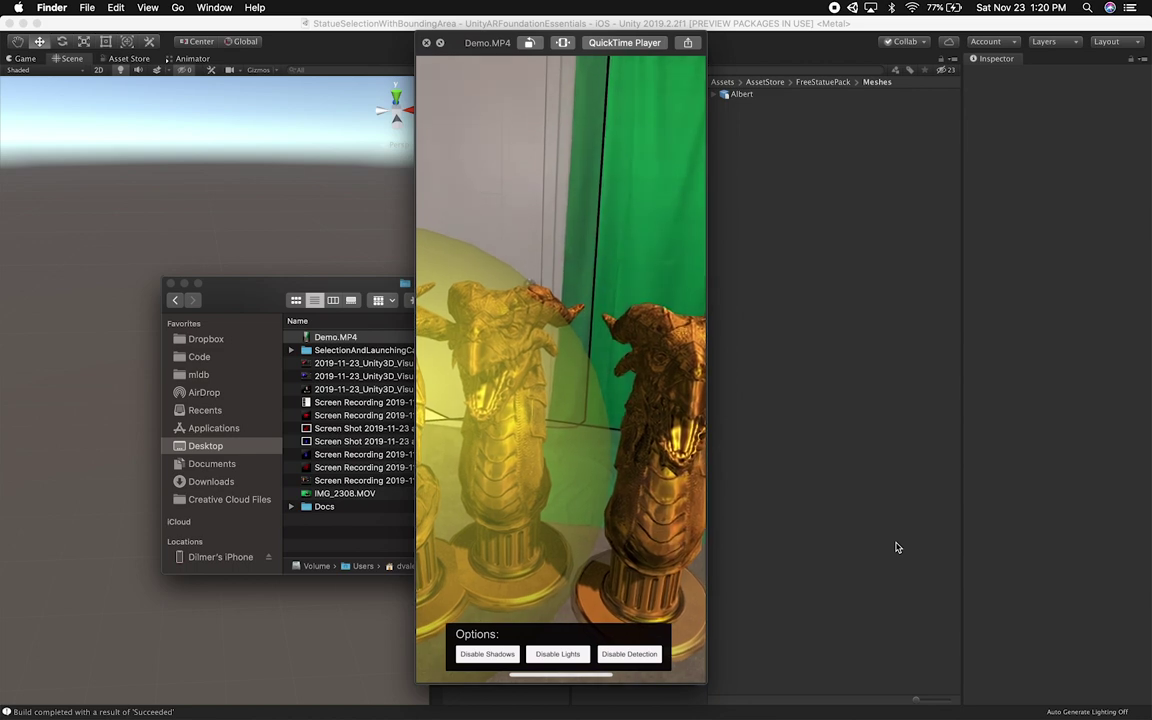
{"action": "left_click", "coordinate": [426, 43]}
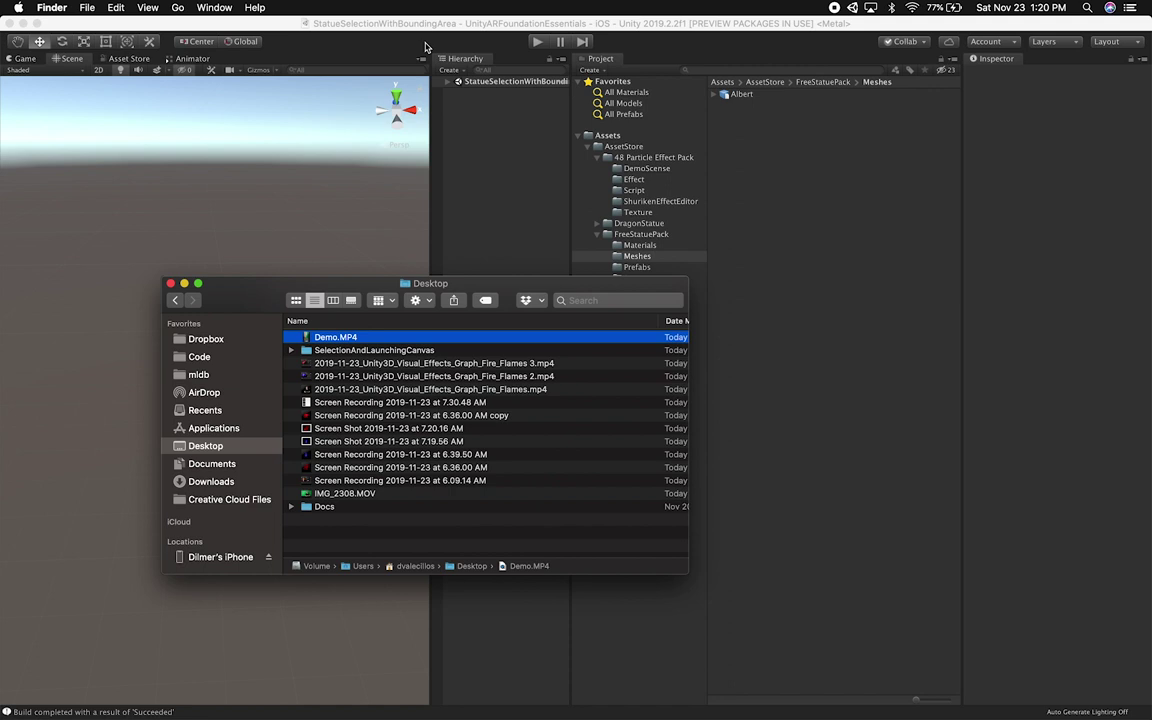
Return to Unity, expand the StatueSelectionWithBoundingArea scene in the Hierarchy, then switch to Terminal
{"action": "left_click", "coordinate": [426, 43]}
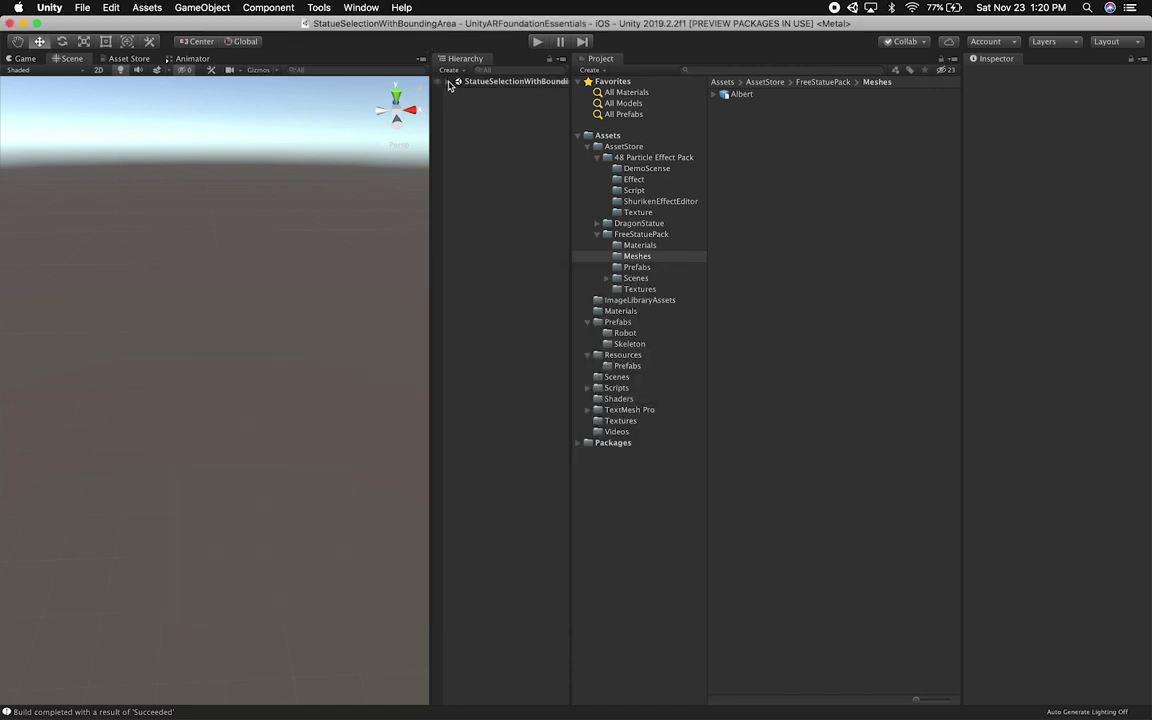
{"action": "left_click", "coordinate": [449, 82]}
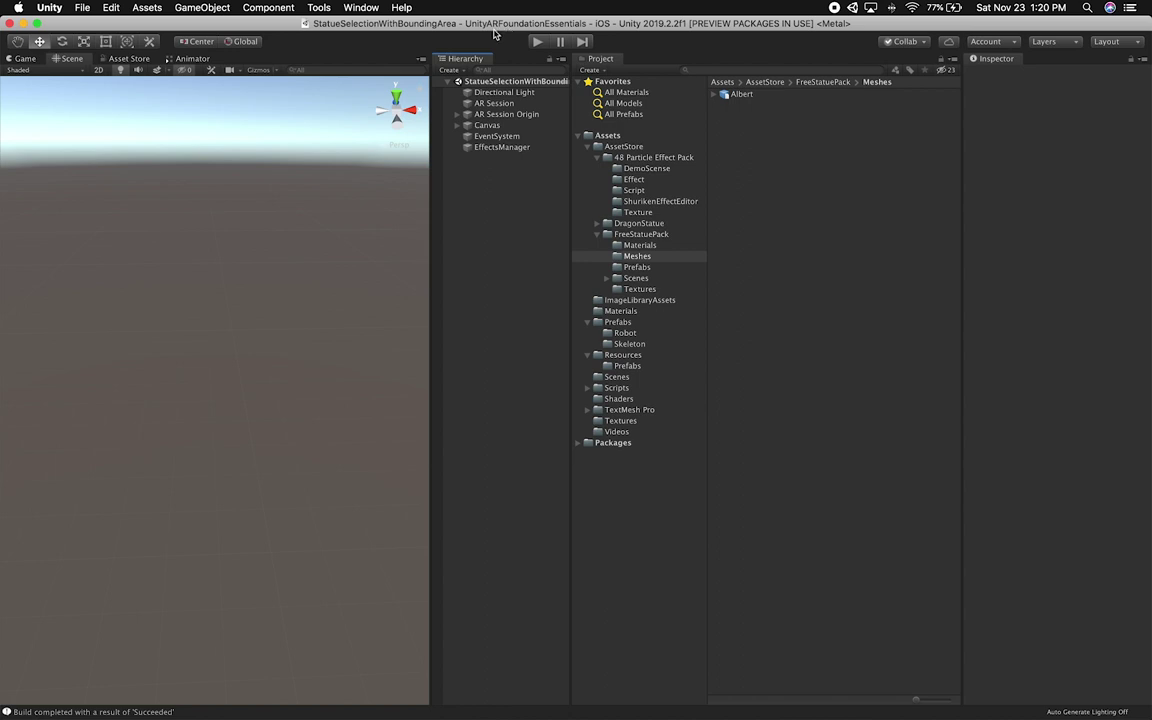
{"action": "key", "text": "super+Tab"}
{"action": "key", "text": "super+Tab"}
{"action": "key", "text": "super+Tab"}
Open the Unity project folder in Visual Studio Code with 'code .'
{"action": "type", "text": "cod"}
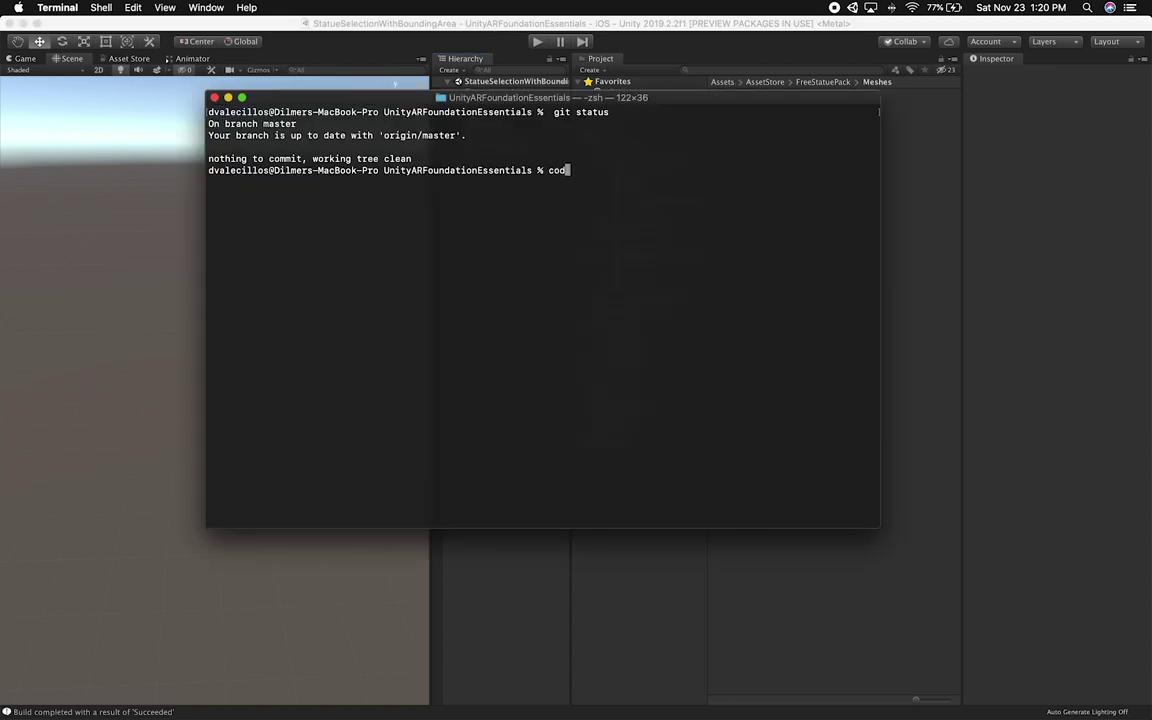
{"action": "type", "text": "e ."}
{"action": "key", "text": "Return"}
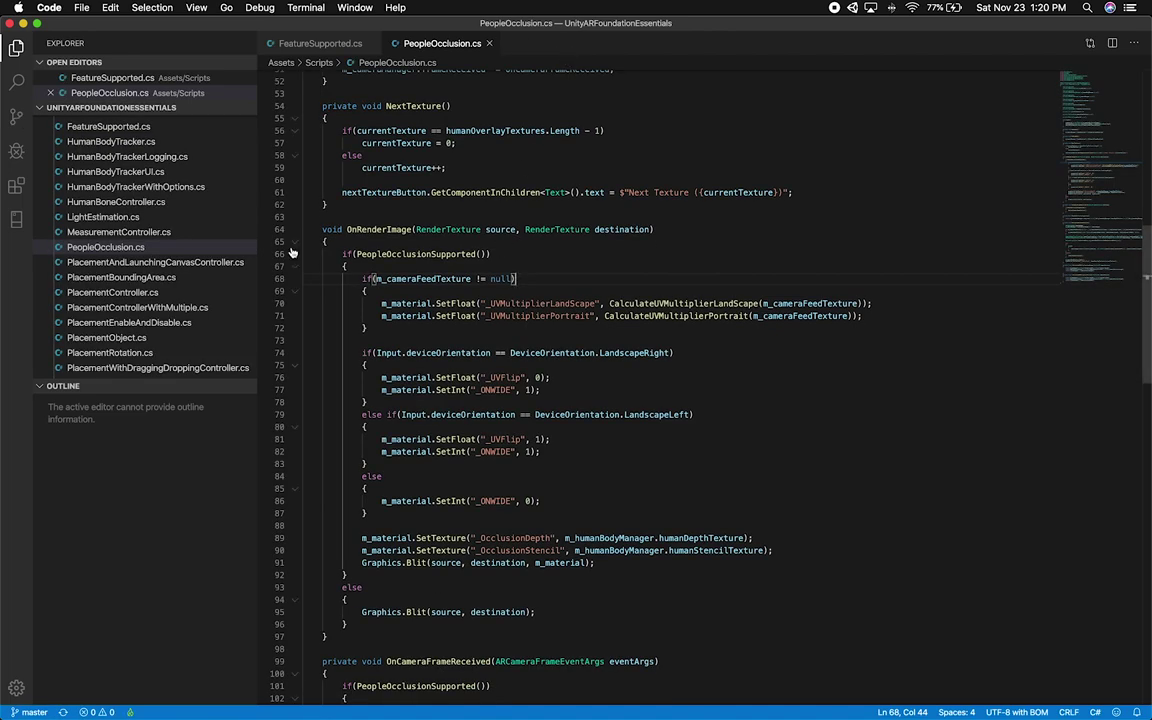
{"action": "scroll", "coordinate": [256, 327], "scroll_direction": "down", "scroll_amount": 5}
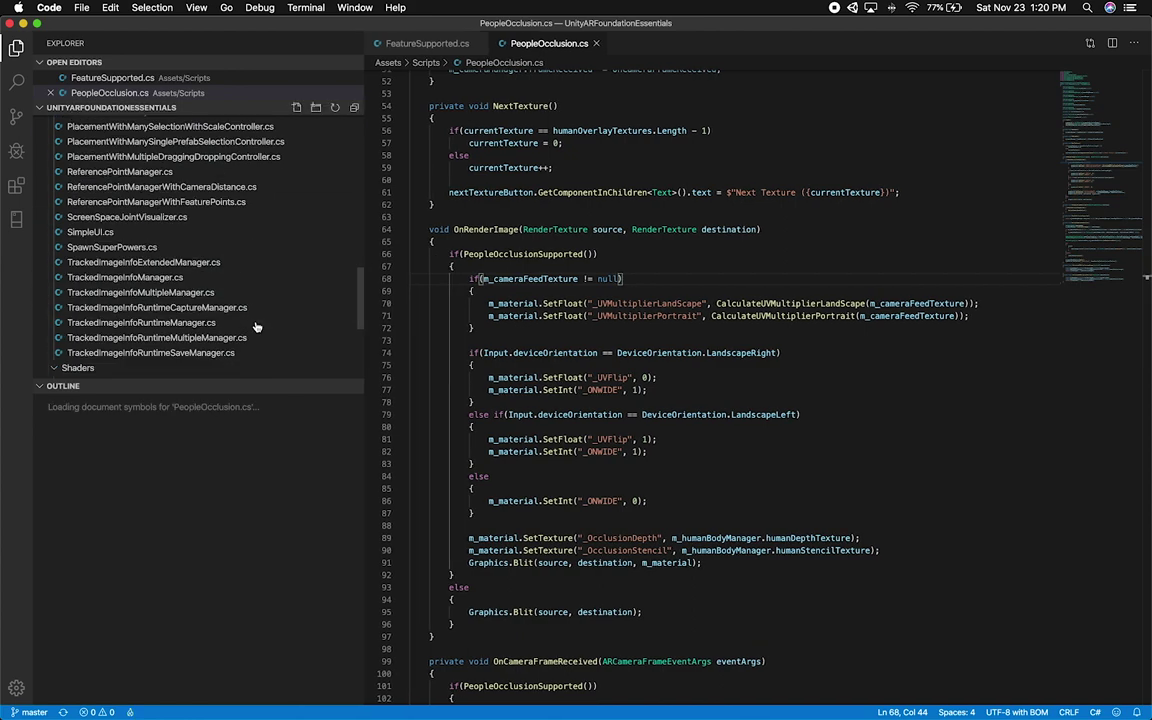
{"action": "scroll", "coordinate": [256, 327], "scroll_direction": "down", "scroll_amount": 5}
Open Packages/manifest.json and search it for 'AR' to check the AR package versions
{"action": "left_click", "coordinate": [113, 311]}
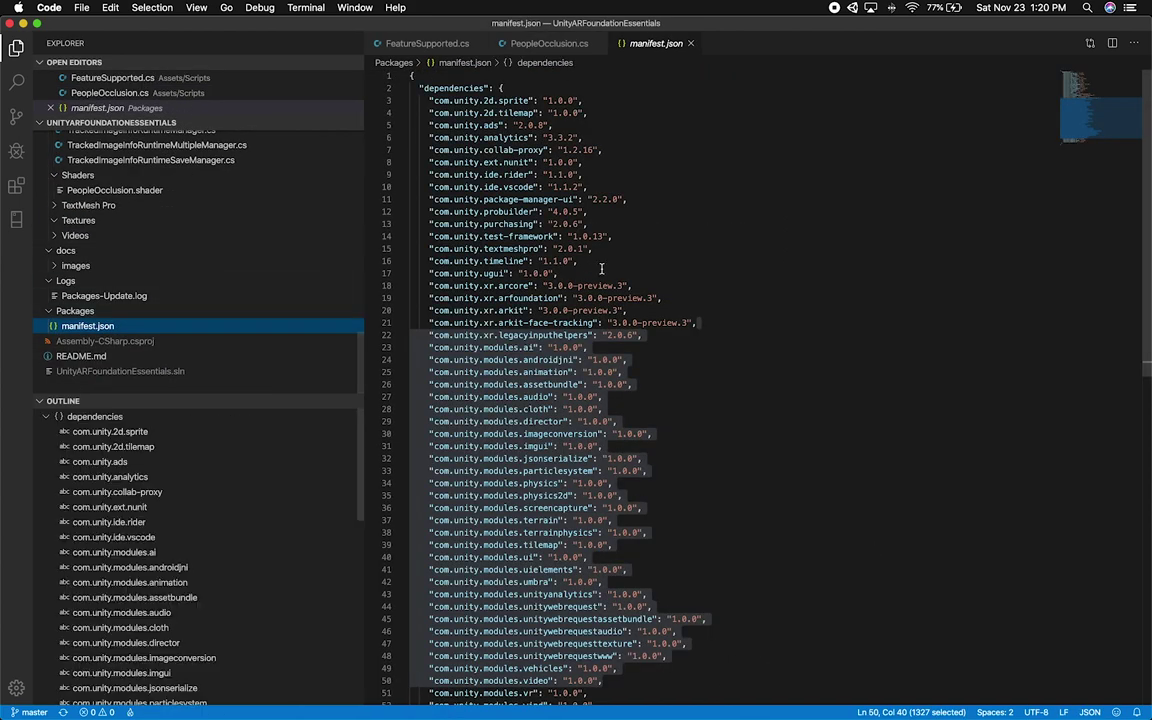
{"action": "left_click", "coordinate": [601, 268]}
{"action": "key", "text": "super+f"}
{"action": "type", "text": "AR"}
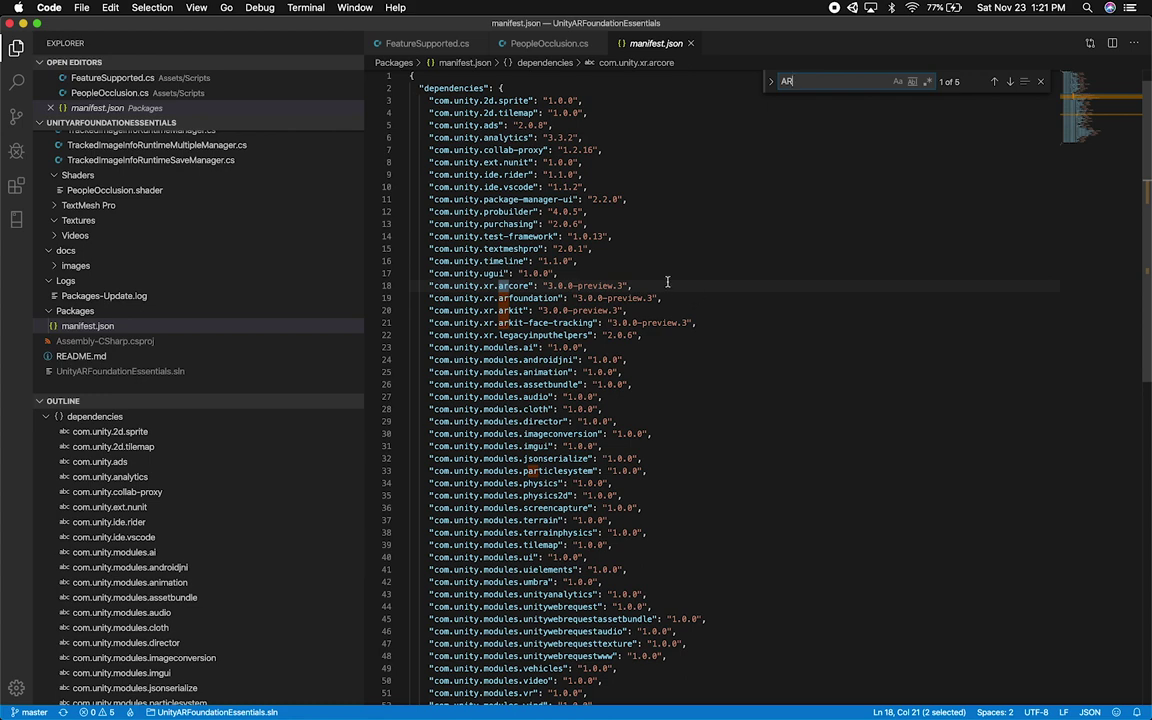
{"action": "key", "text": "super+Tab"}
{"action": "key", "text": "Tab"}
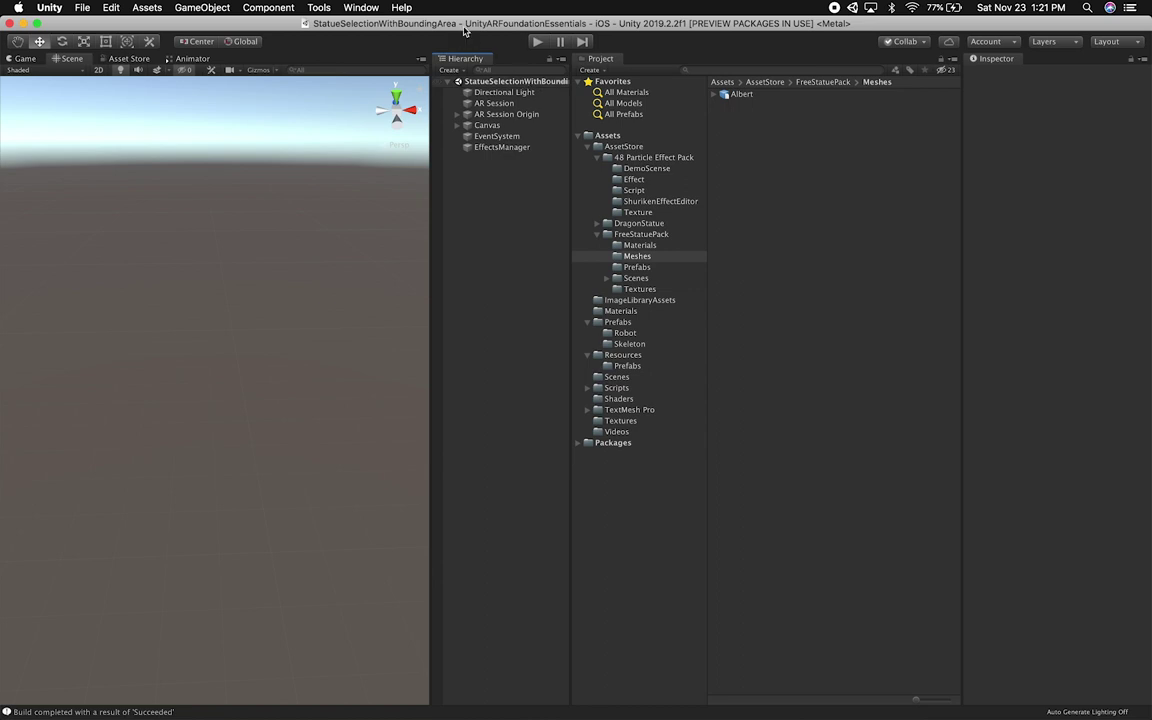
In Package Manager, update AR Foundation to version 3.1.0-preview.1
{"action": "left_click", "coordinate": [377, 7]}
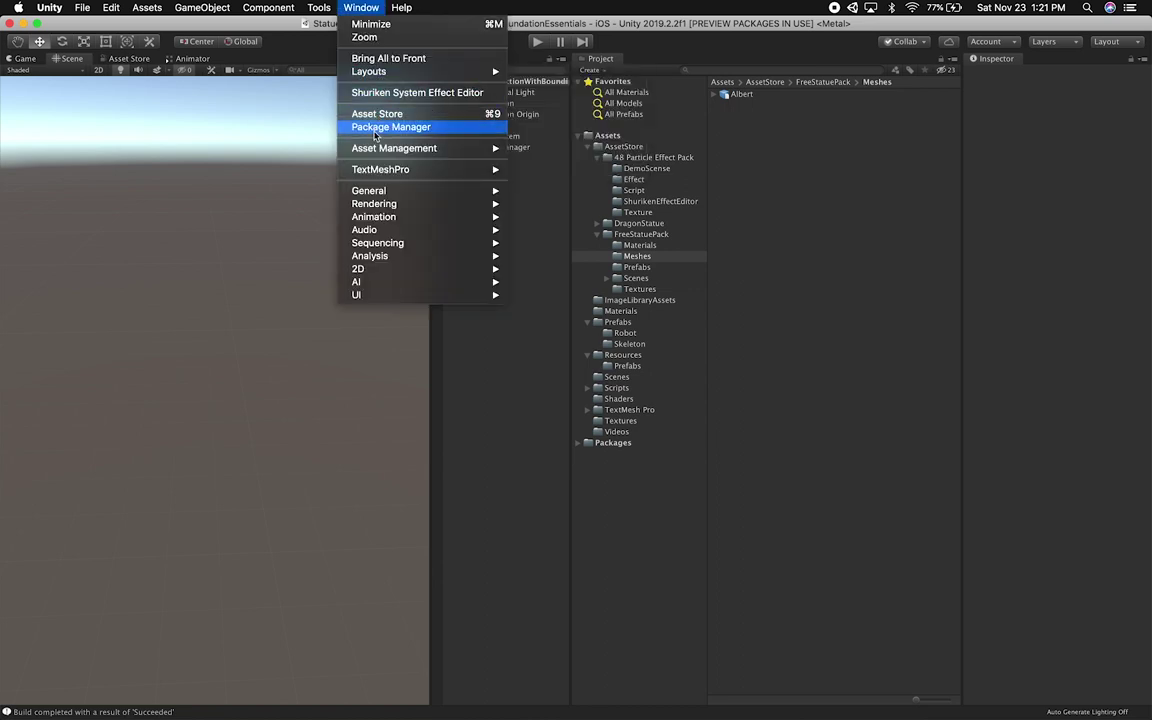
{"action": "left_click", "coordinate": [376, 130]}
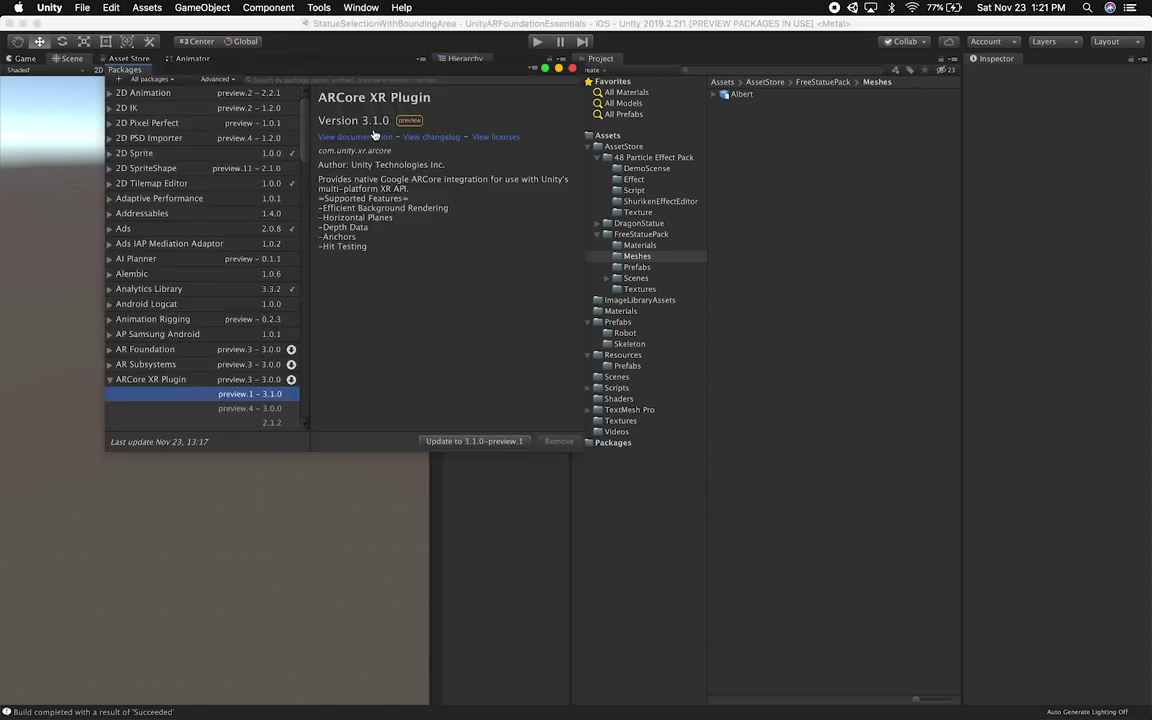
{"action": "left_click", "coordinate": [630, 469]}
{"action": "left_click", "coordinate": [140, 350]}
{"action": "left_click", "coordinate": [110, 350]}
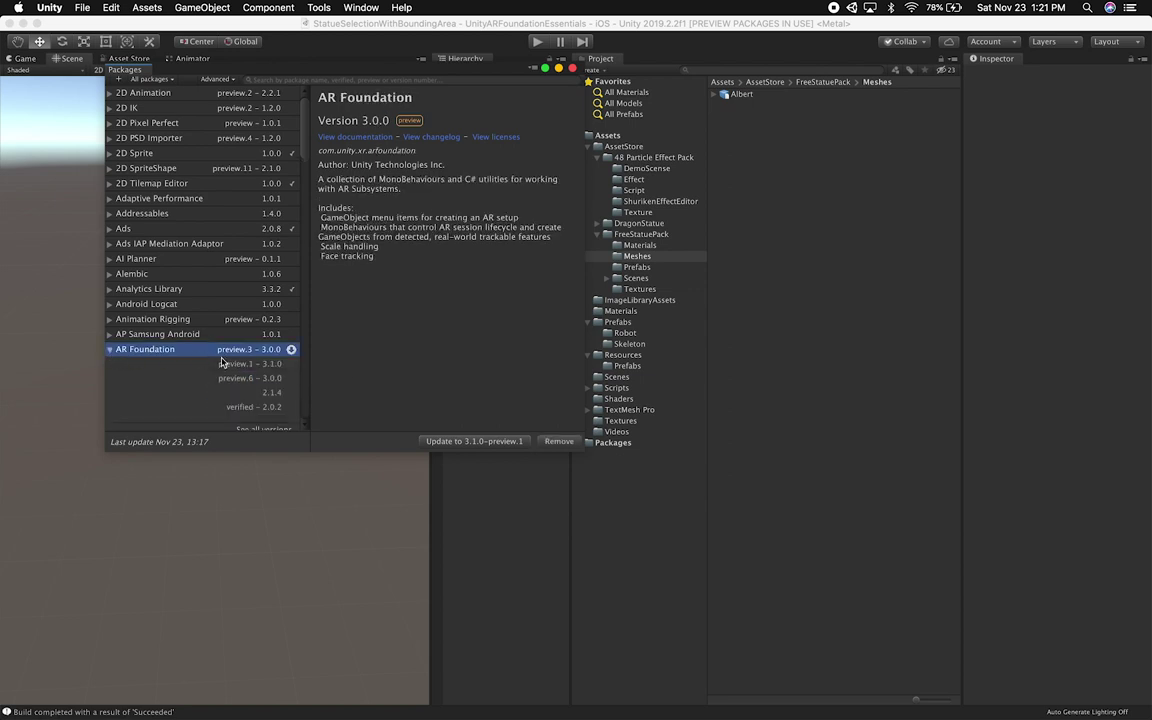
{"action": "left_click", "coordinate": [248, 366]}
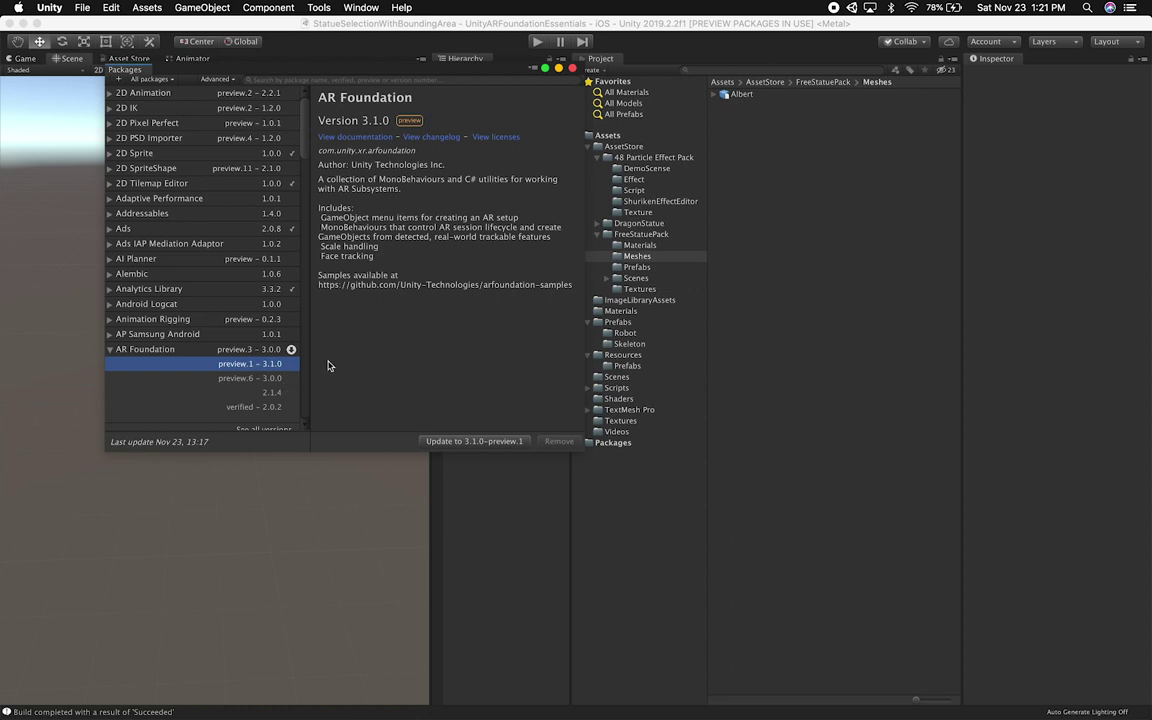
{"action": "left_click", "coordinate": [466, 442]}
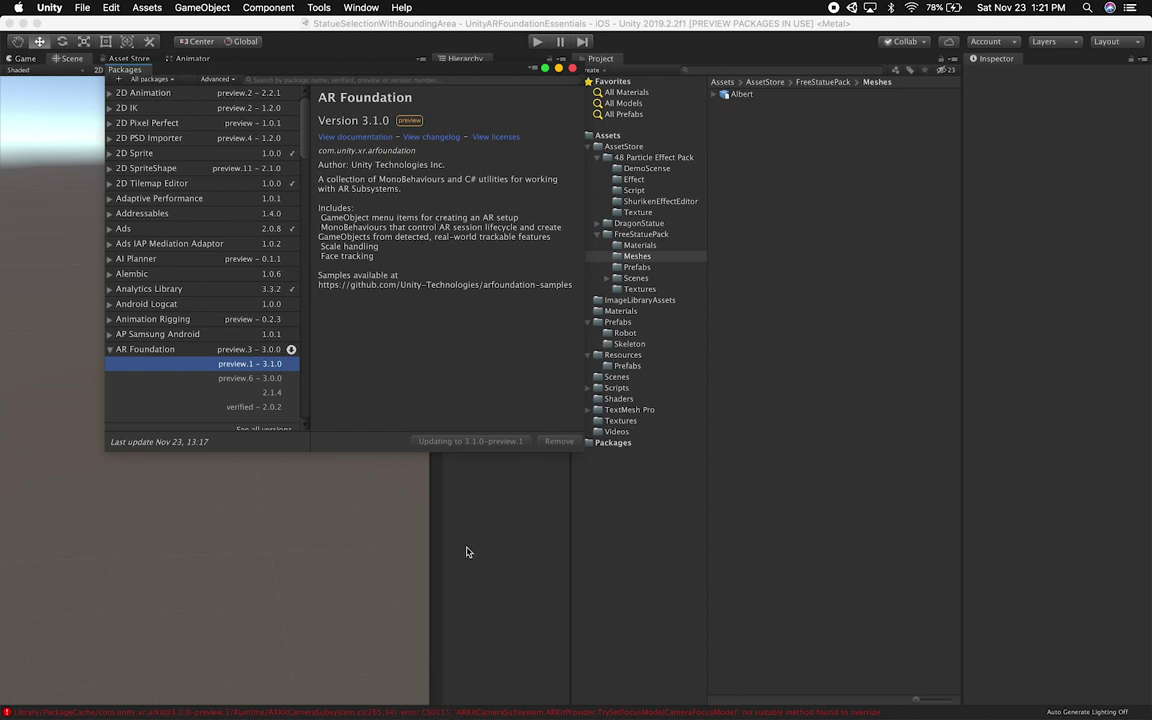
Move and enlarge the Package Manager window to show more packages
{"action": "left_click", "coordinate": [608, 468]}
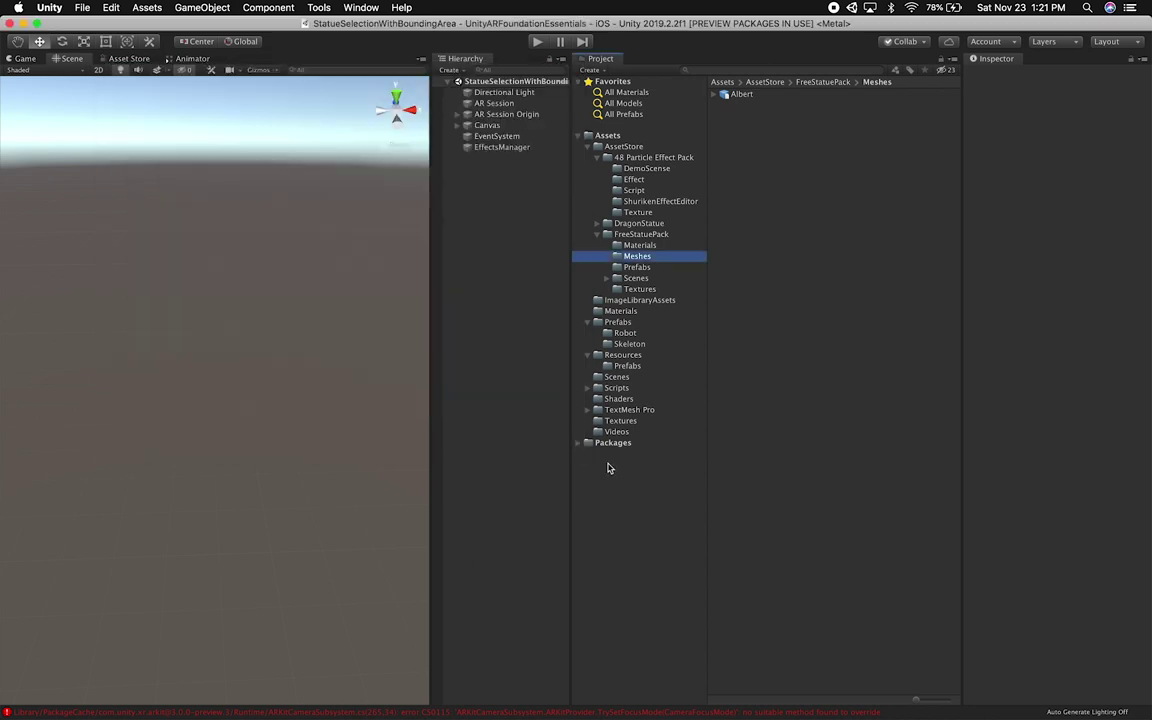
{"action": "key", "text": "super+grave"}
{"action": "left_click_drag", "start_coordinate": [506, 69], "coordinate": [522, 71]}
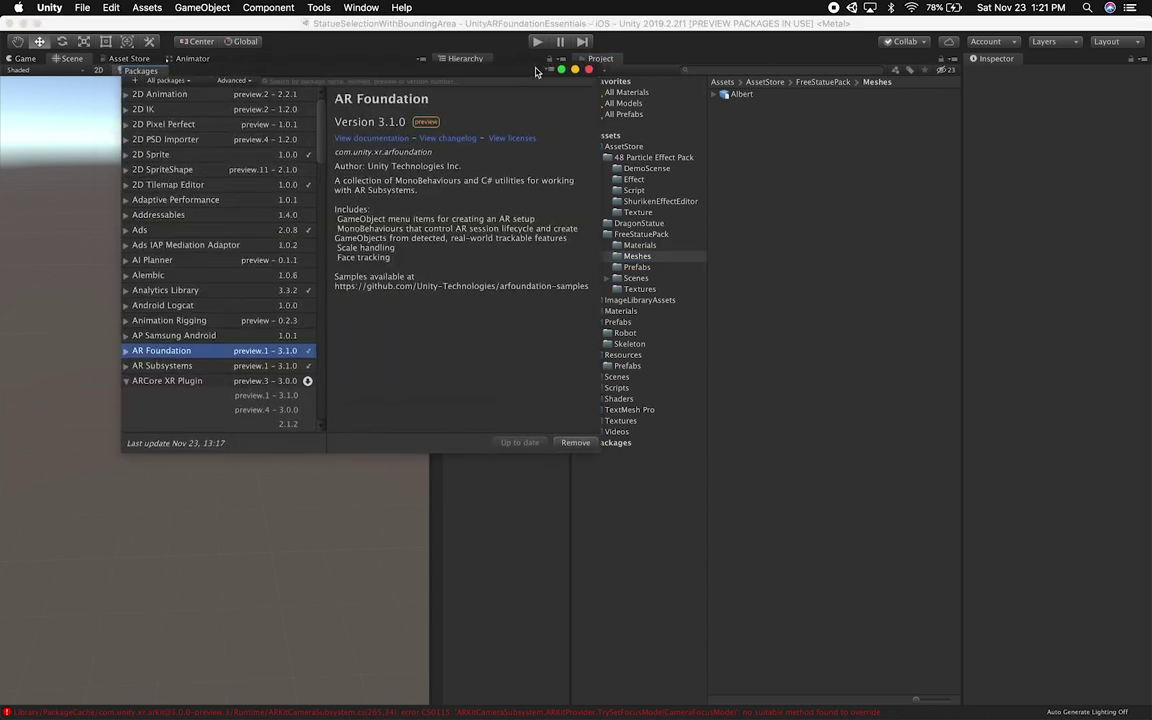
{"action": "left_click_drag", "start_coordinate": [599, 68], "coordinate": [812, 47]}
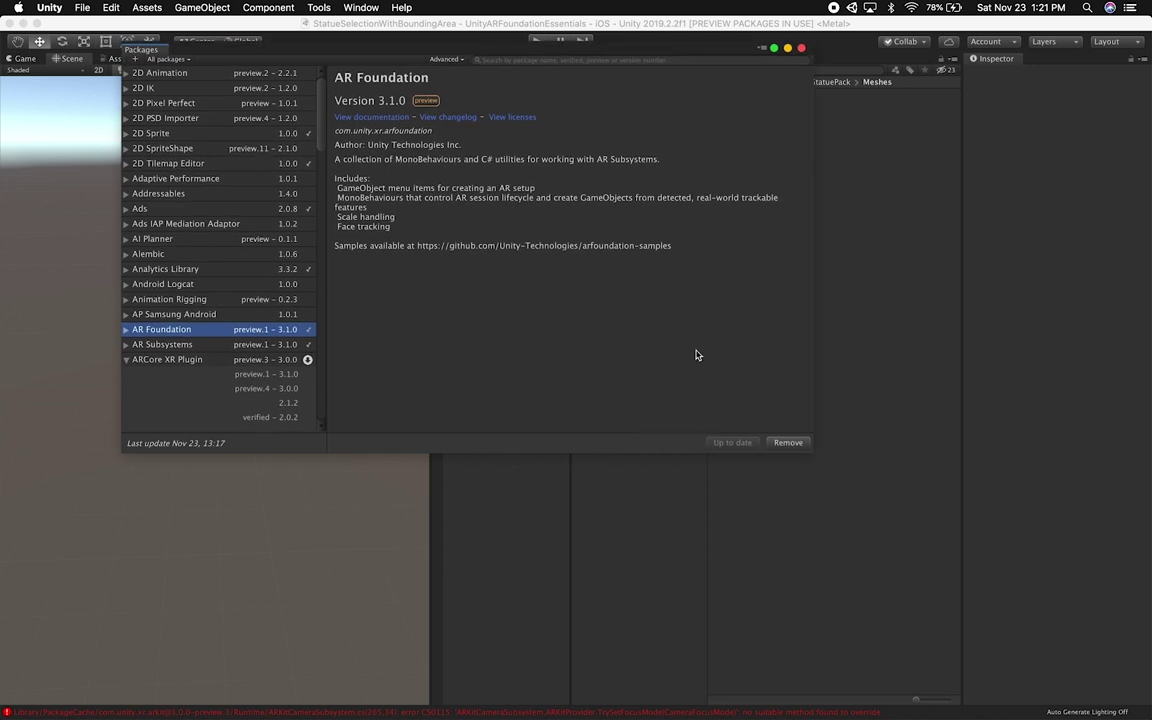
{"action": "left_click_drag", "start_coordinate": [811, 452], "coordinate": [926, 600]}
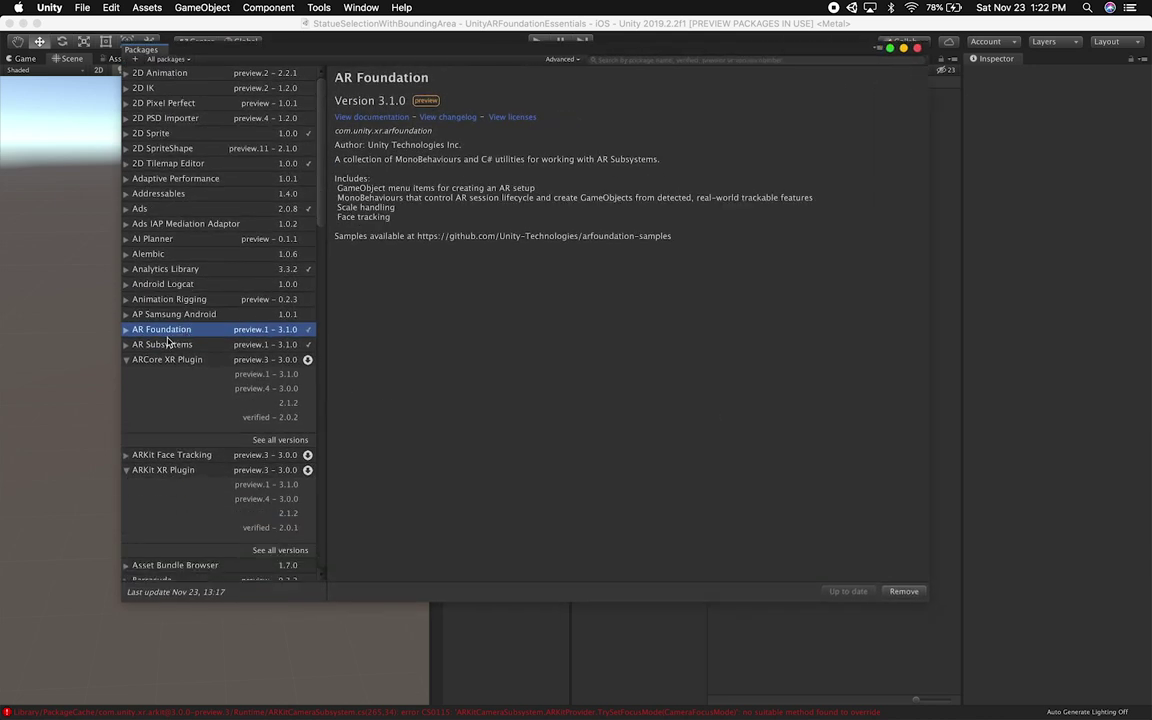
{"action": "left_click", "coordinate": [119, 335]}
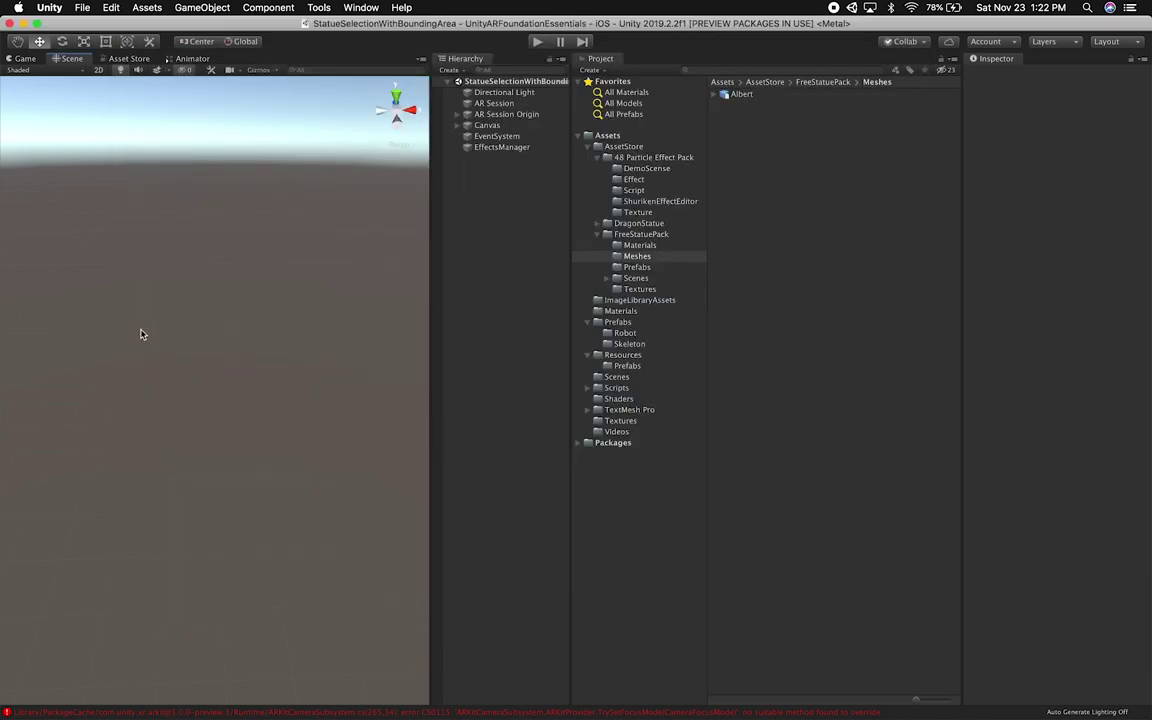
Review AR Subsystems versions and update ARCore XR Plugin to 3.1.0-preview.1
{"action": "left_click", "coordinate": [128, 300]}
{"action": "left_click", "coordinate": [126, 349]}
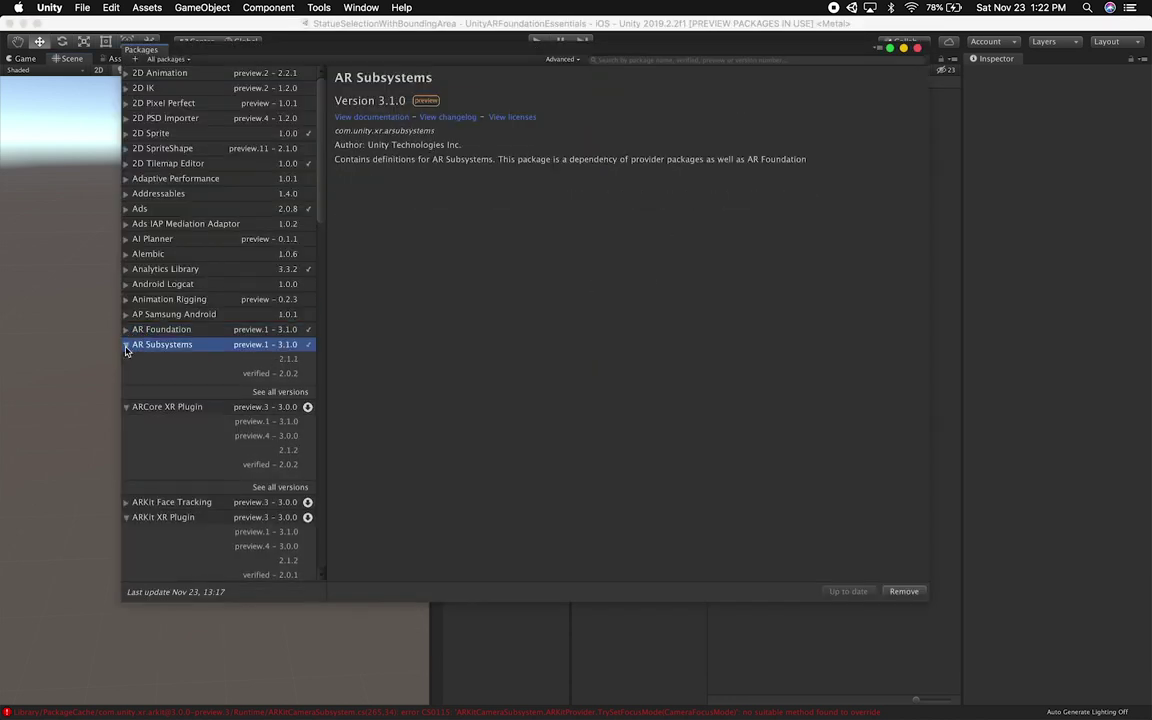
{"action": "left_click", "coordinate": [272, 391]}
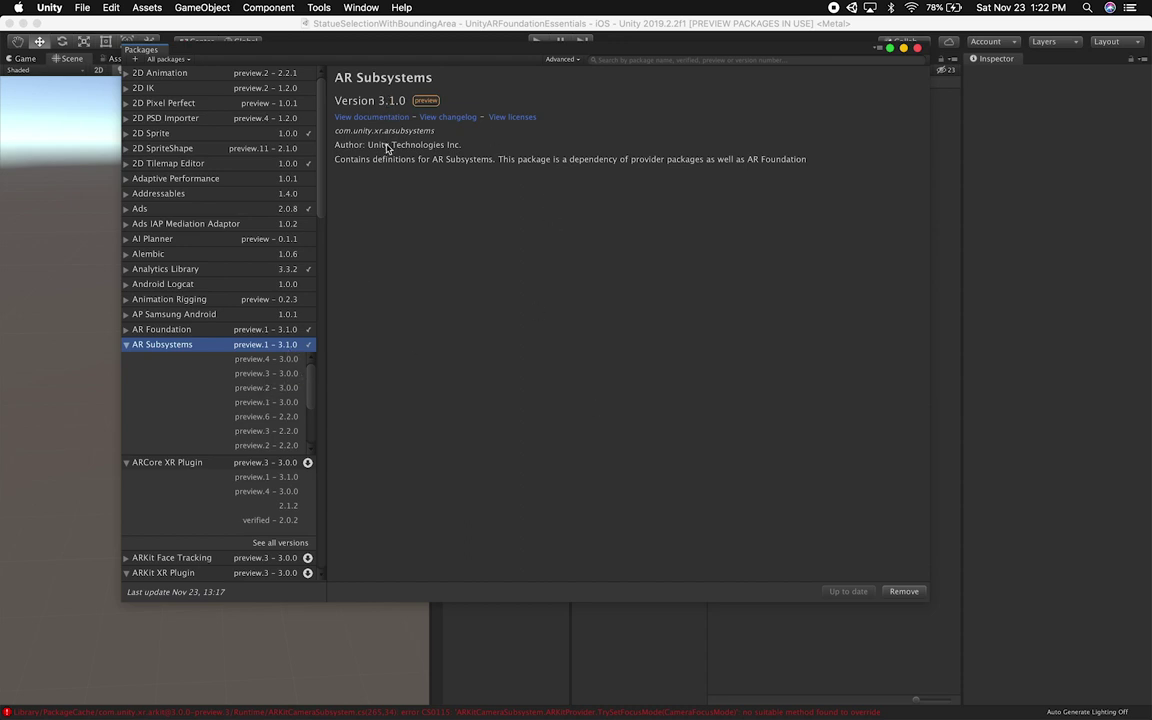
{"action": "left_click", "coordinate": [132, 328]}
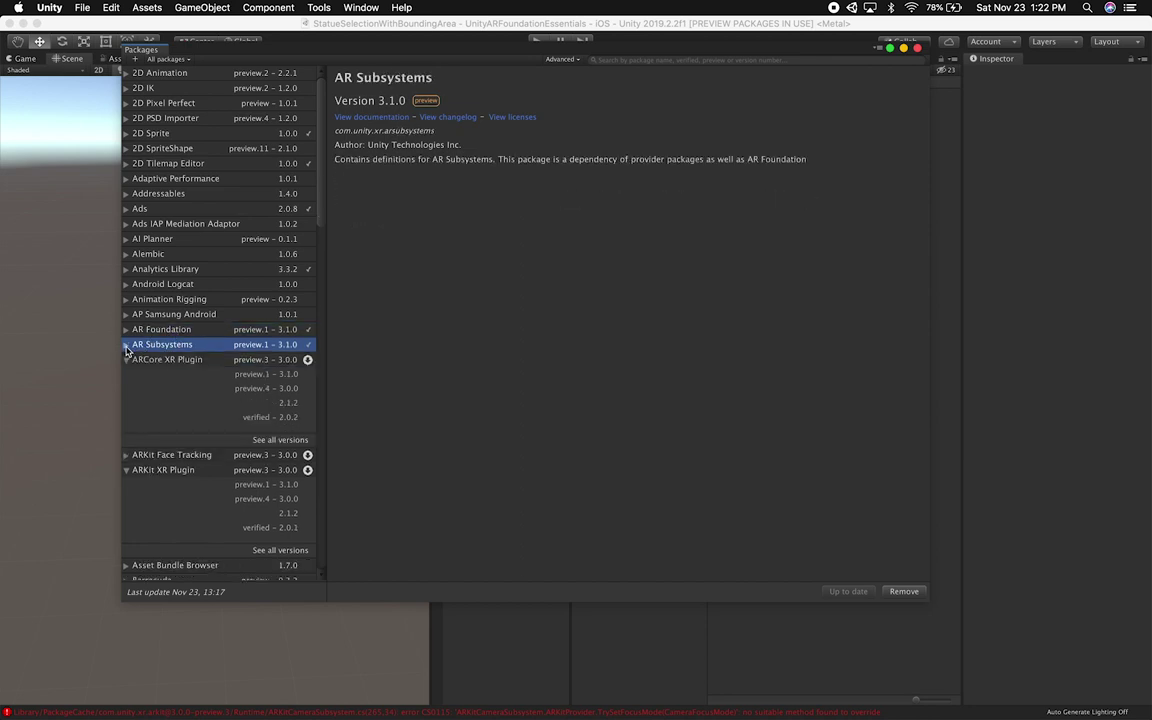
{"action": "left_click", "coordinate": [150, 359]}
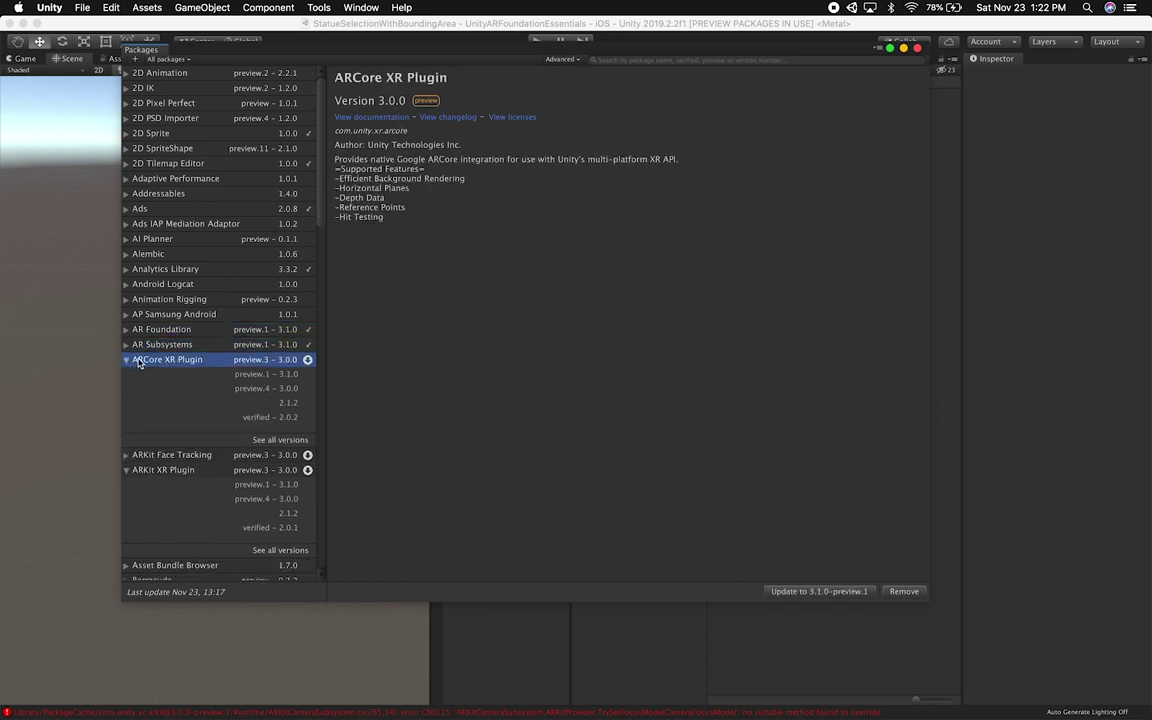
{"action": "left_click", "coordinate": [248, 375]}
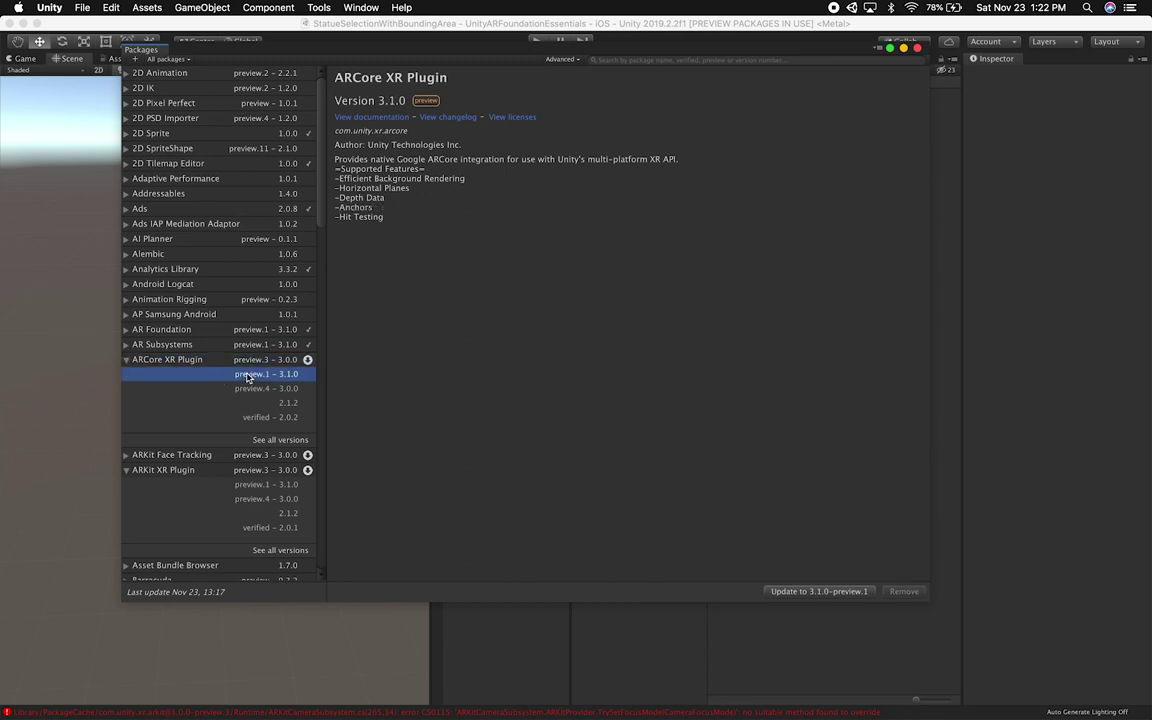
{"action": "left_click", "coordinate": [775, 590]}
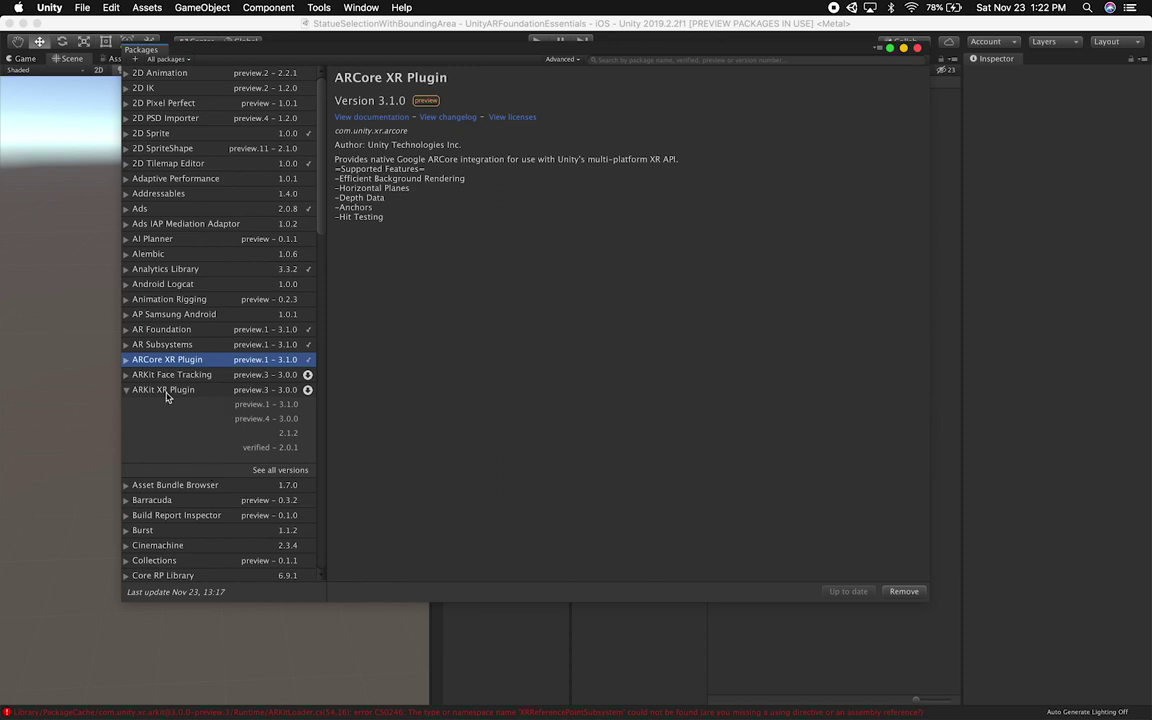
Update ARKit XR Plugin to 3.1.0-preview.1 and close the Package Manager
{"action": "left_click", "coordinate": [238, 404]}
{"action": "left_click", "coordinate": [790, 591]}
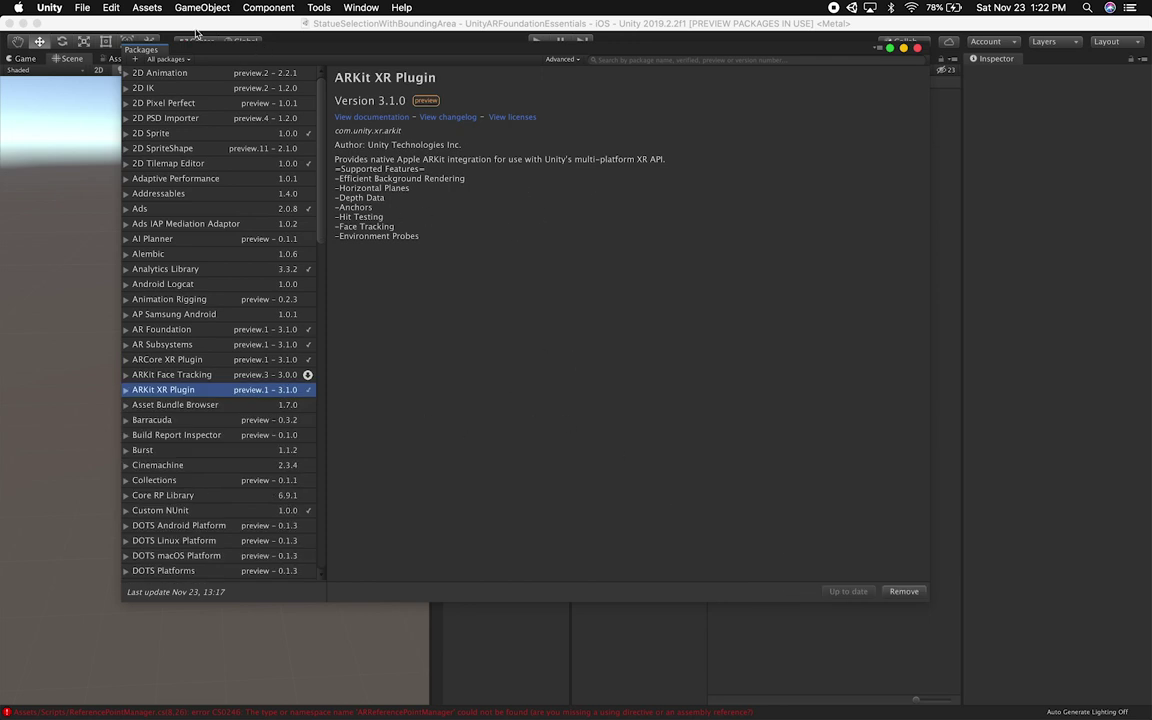
{"action": "left_click", "coordinate": [917, 47]}
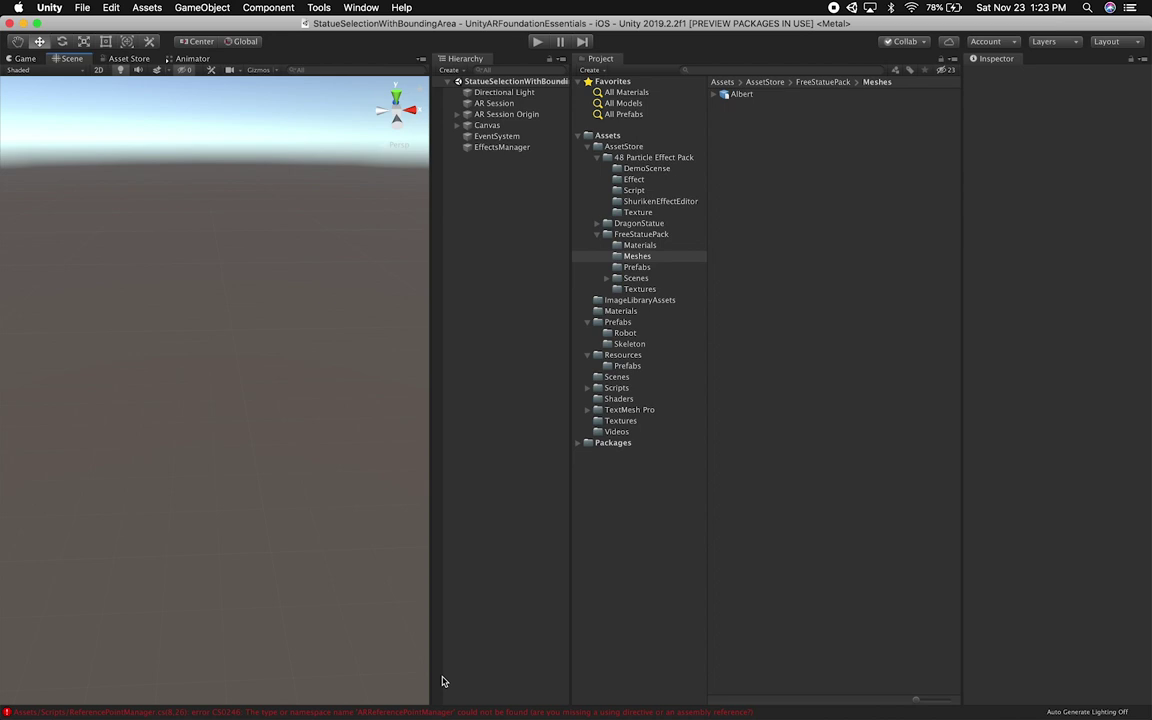
Open the Console's compile error in ReferencePointManager.cs and inspect its ARReferencePointManager and ARReferencePoint usages
{"action": "left_click", "coordinate": [432, 712]}
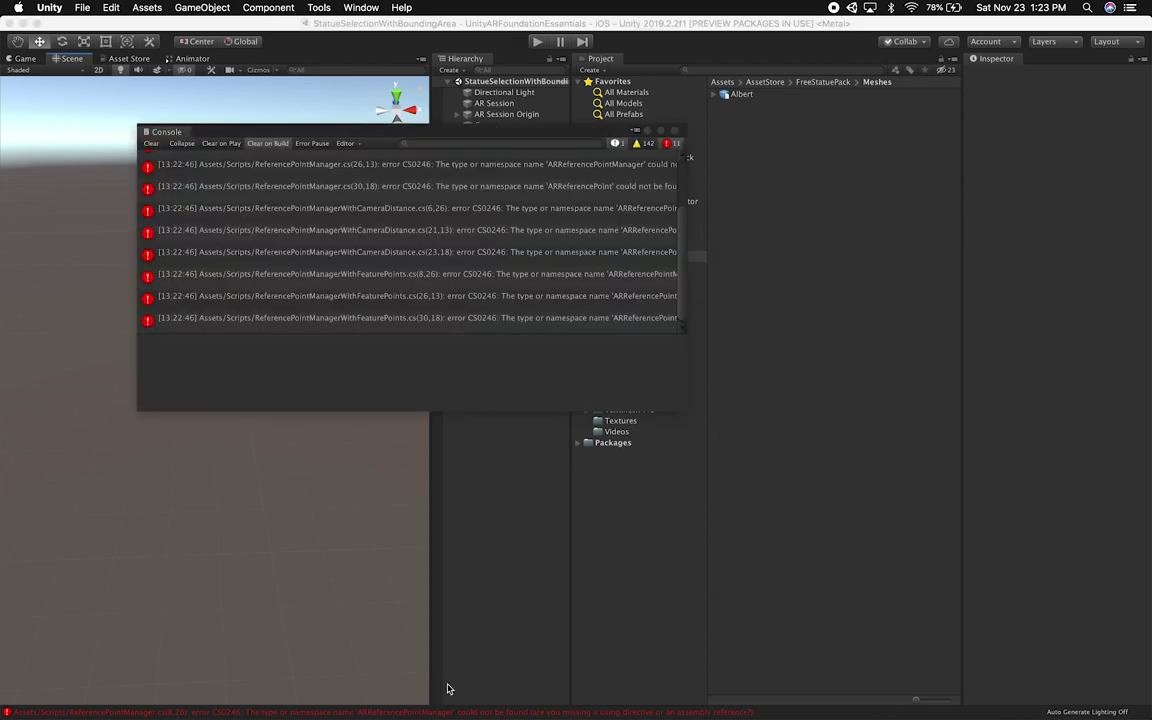
{"action": "double_click", "coordinate": [546, 336]}
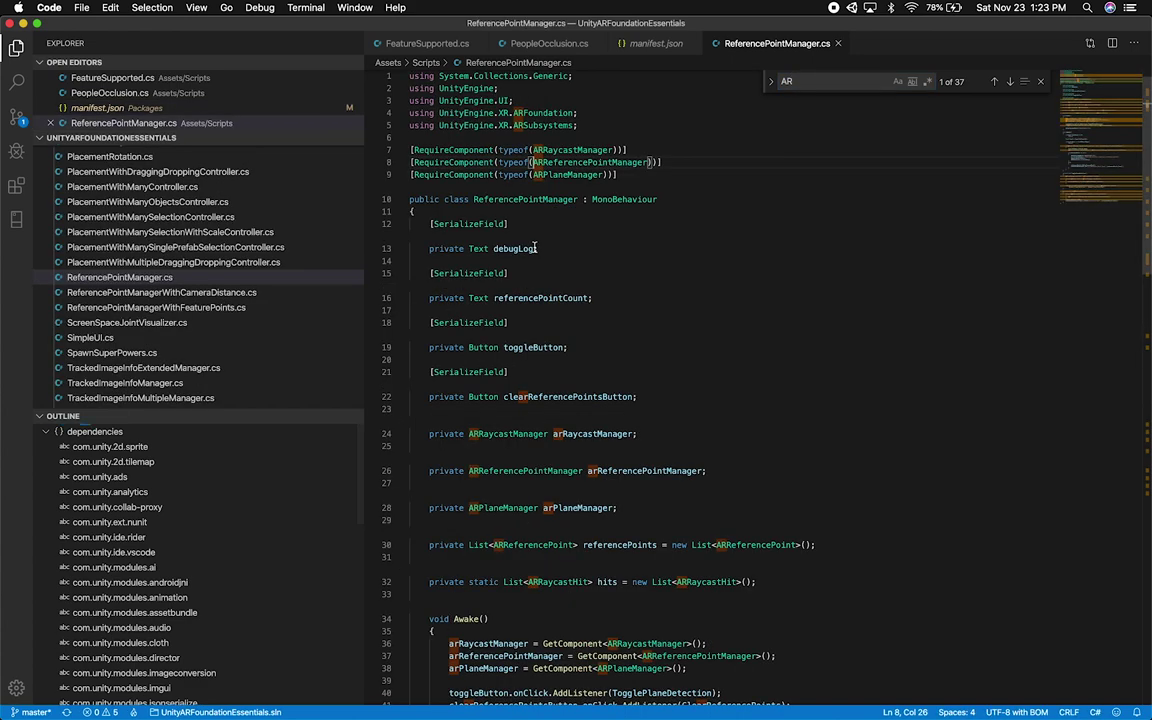
{"action": "scroll", "coordinate": [283, 284], "scroll_direction": "up", "scroll_amount": 5}
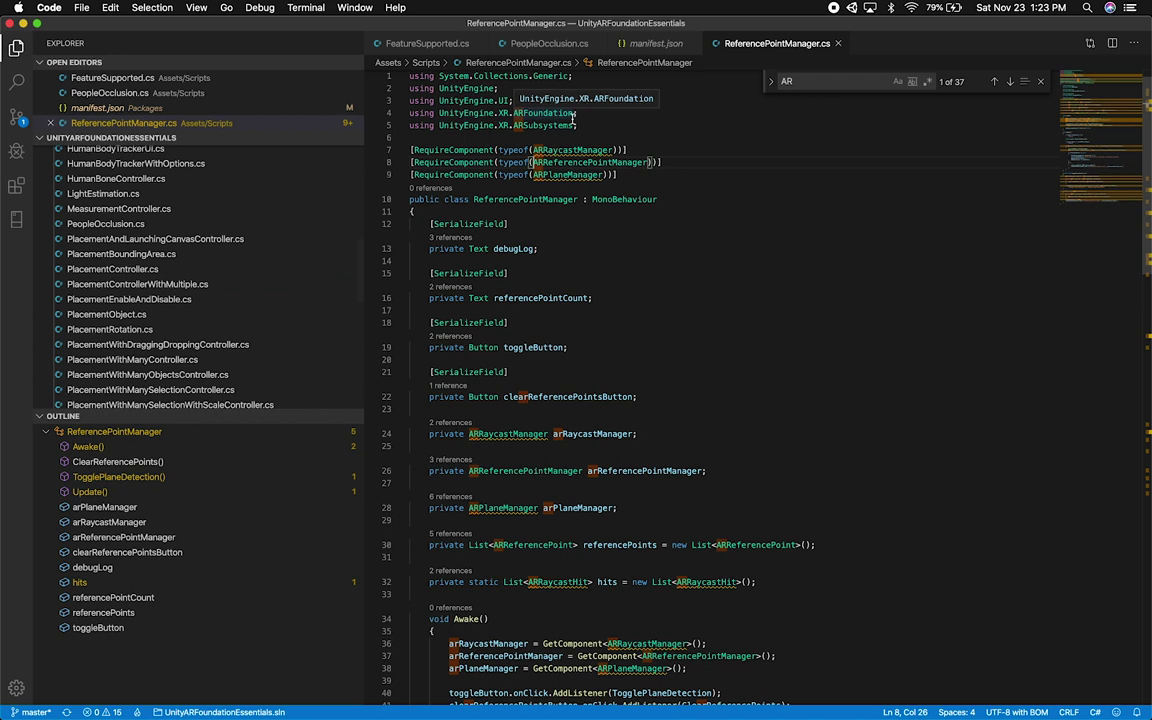
{"action": "left_click", "coordinate": [647, 178]}
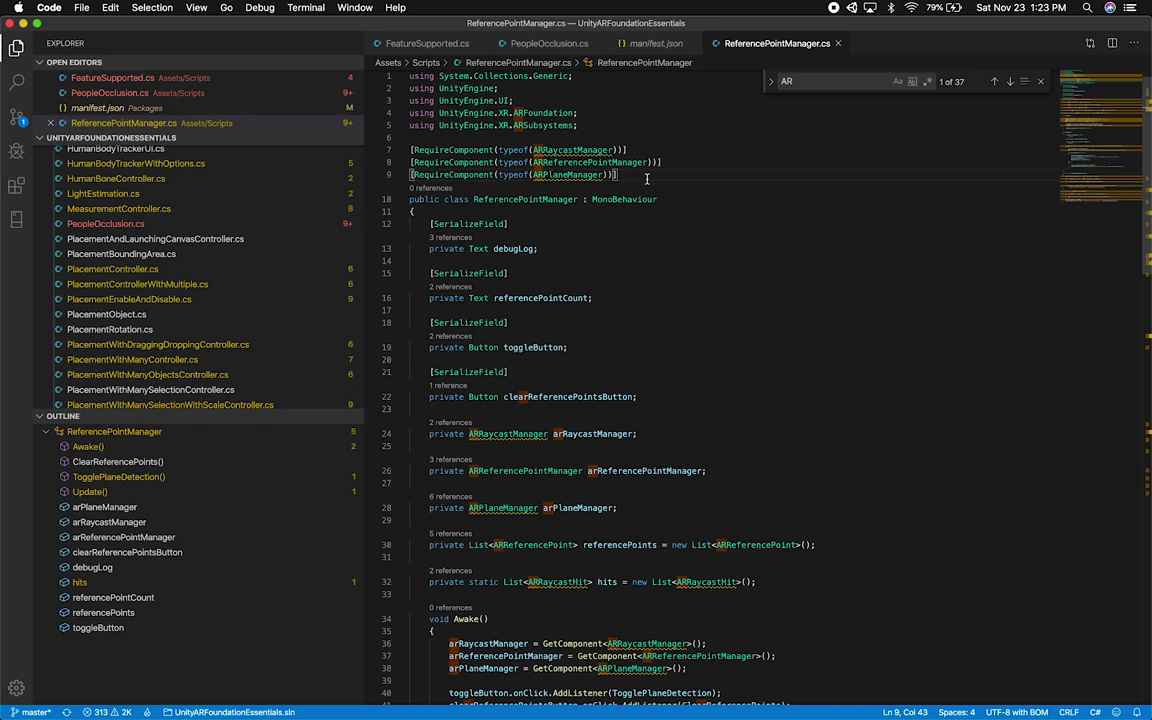
{"action": "double_click", "coordinate": [570, 150]}
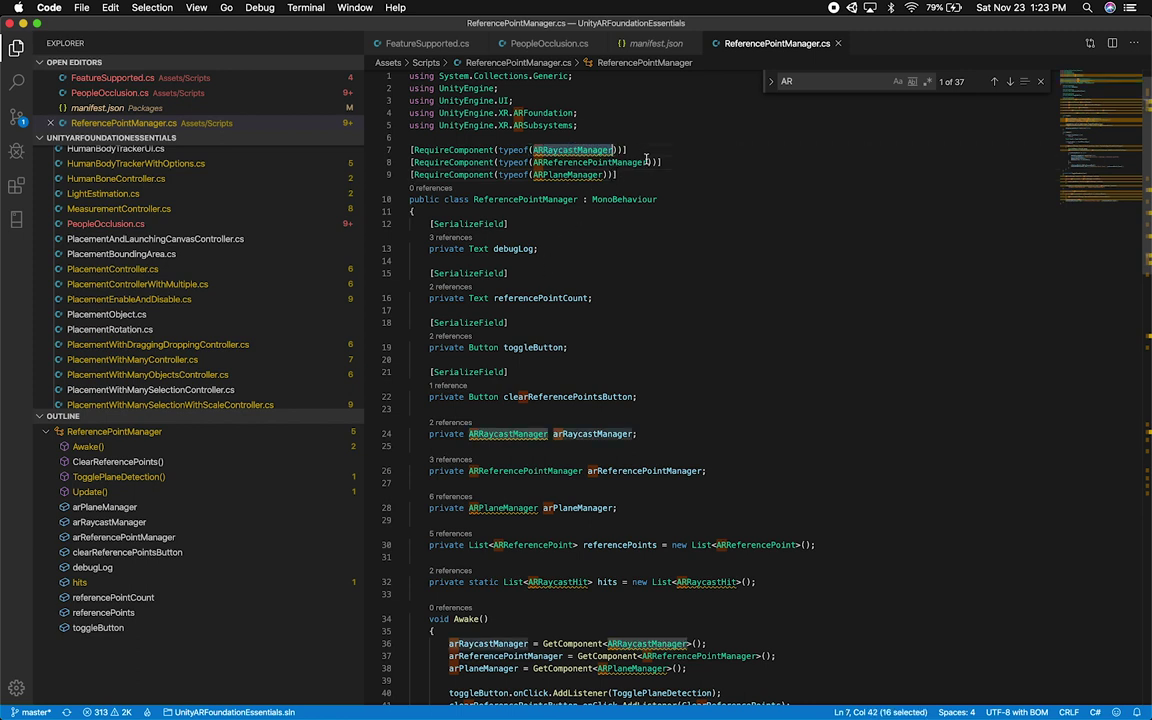
{"action": "left_click", "coordinate": [562, 162]}
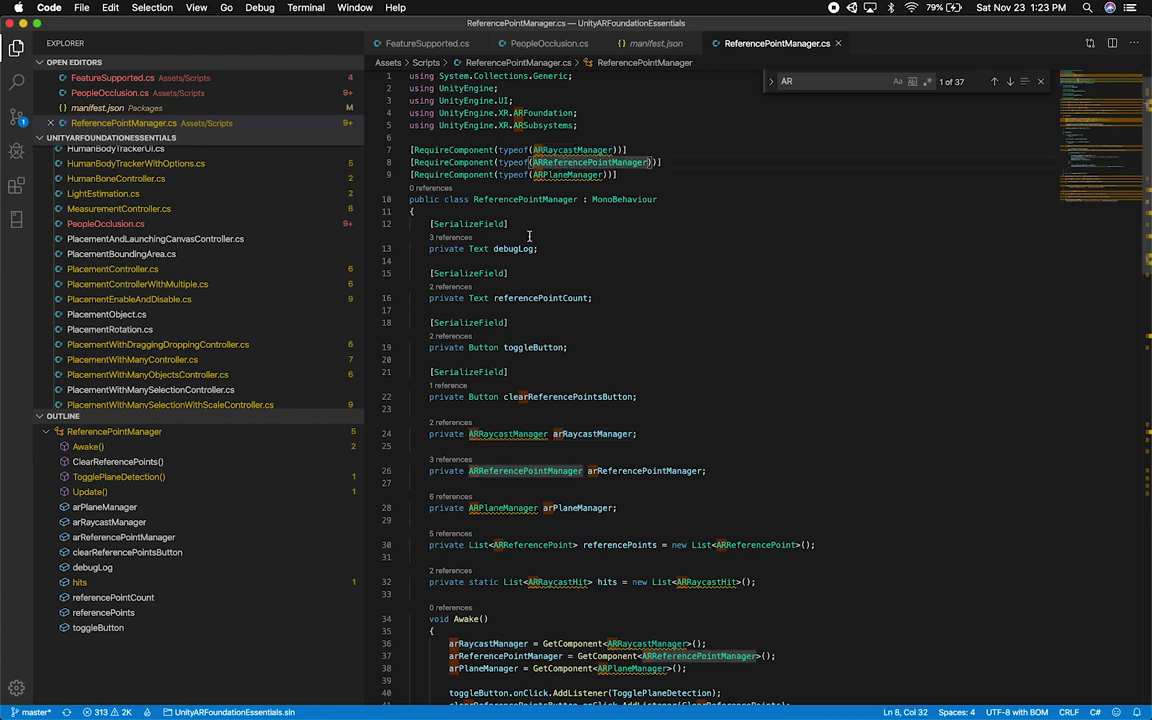
{"action": "mouse_move", "coordinate": [500, 432]}
{"action": "scroll", "coordinate": [703, 300], "scroll_direction": "down", "scroll_amount": 5}
{"action": "left_click", "coordinate": [411, 289]}
Close the open editor files and open the ReferencePointManager.cs(30,18) error's script
{"action": "key", "text": "super+w"}
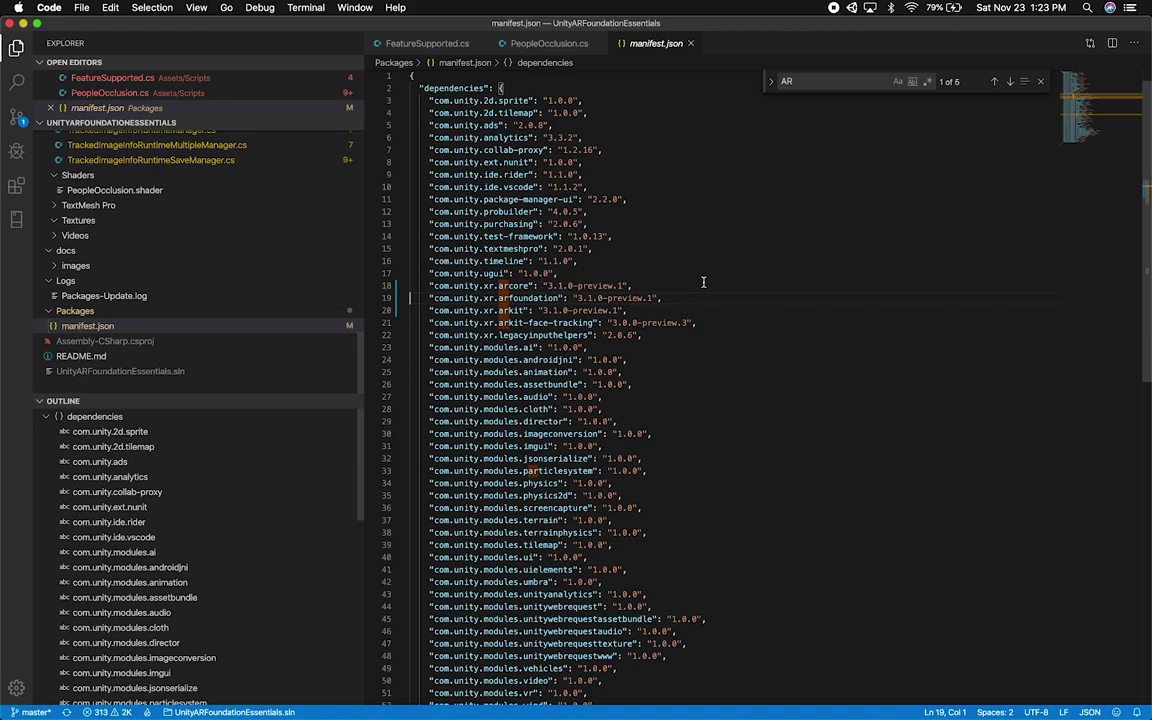
{"action": "key", "text": "super+w"}
{"action": "key", "text": "super+w"}
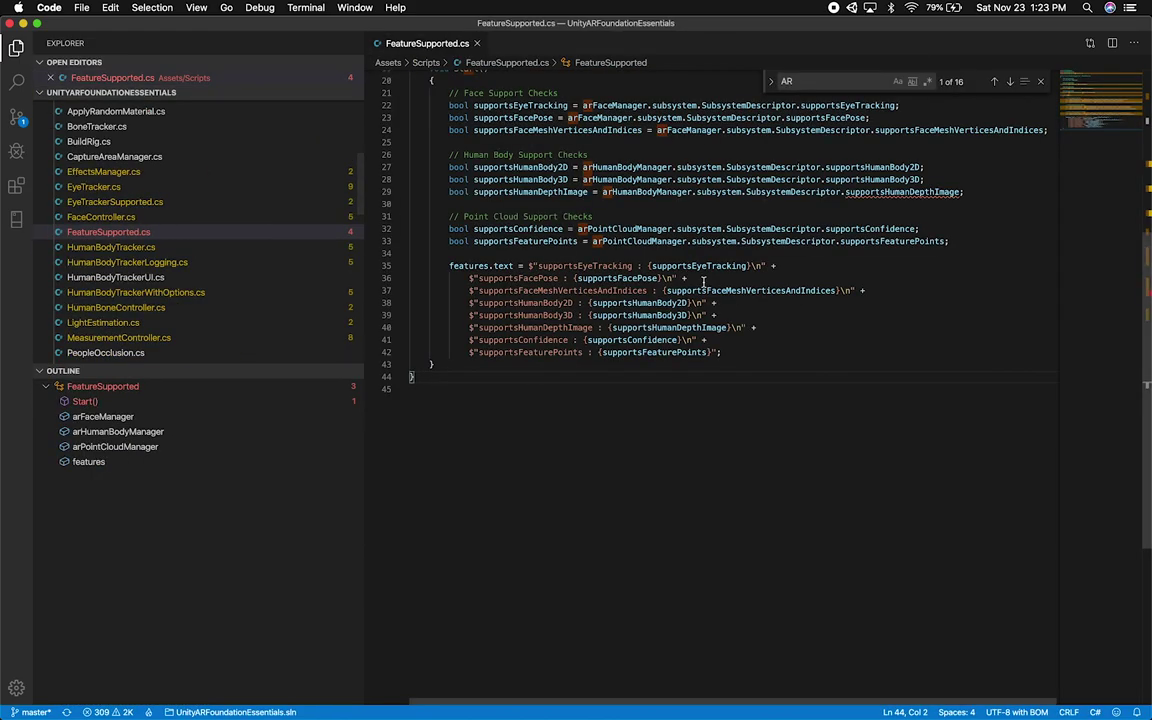
{"action": "key", "text": "super+Tab"}
{"action": "key", "text": "Down"}
{"action": "key", "text": "Down"}
{"action": "key", "text": "Down"}
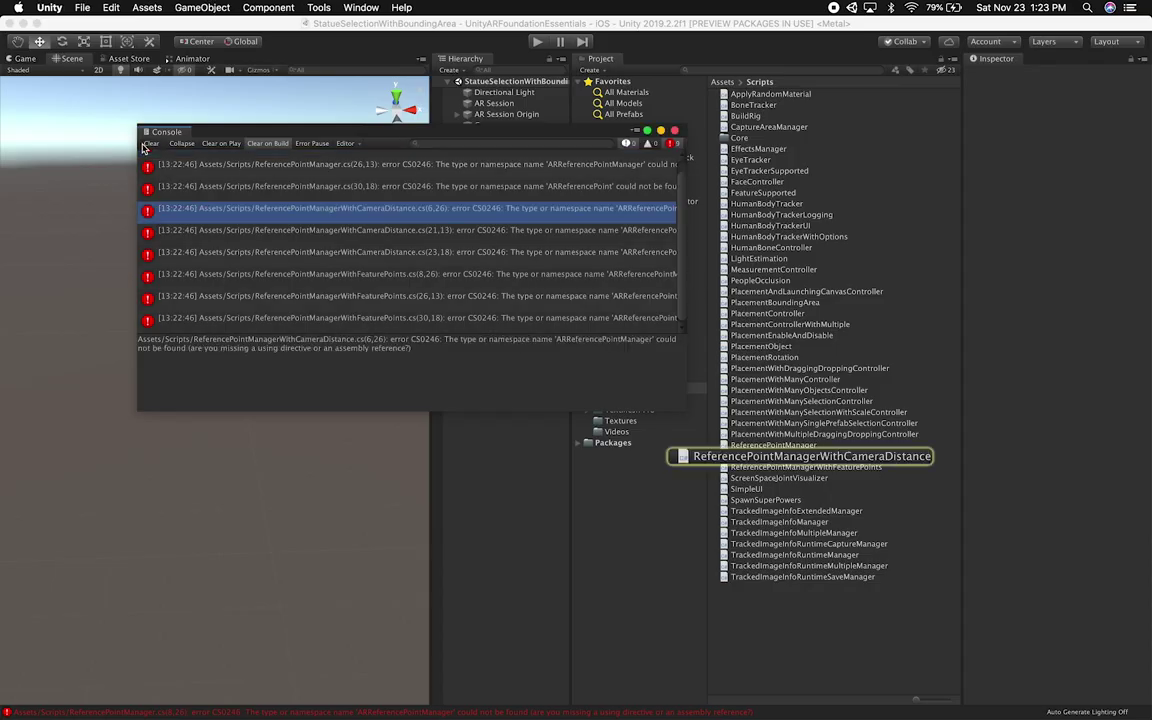
{"action": "left_click", "coordinate": [299, 190]}
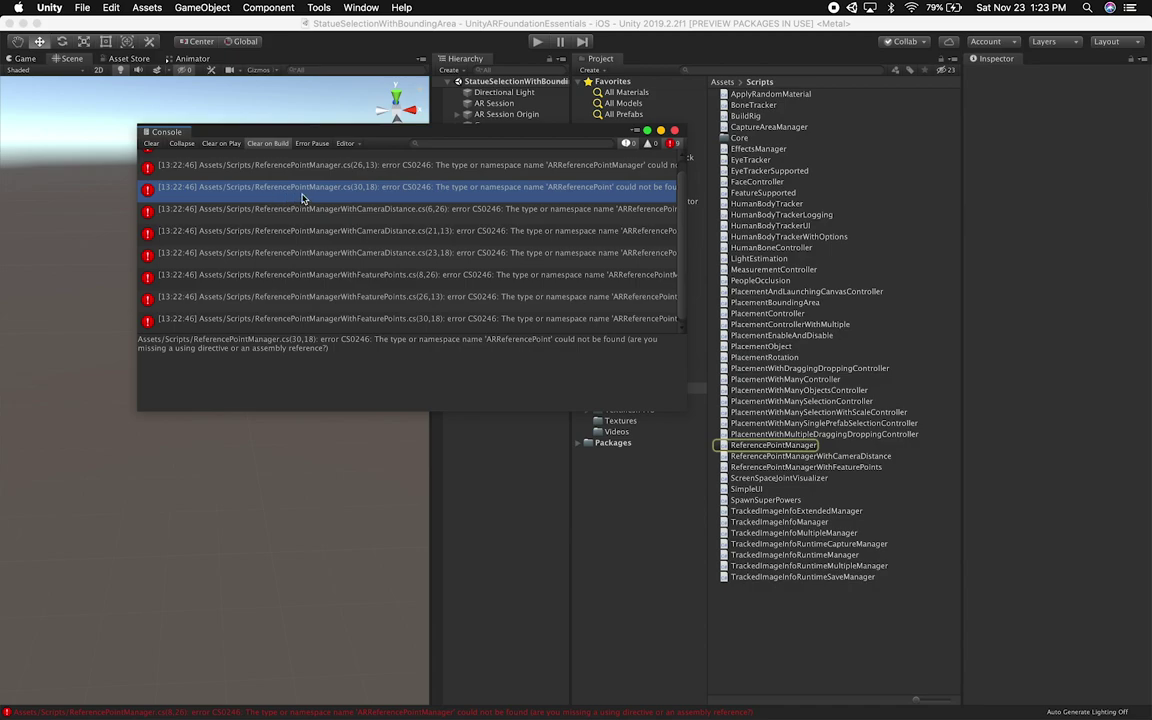
{"action": "double_click", "coordinate": [303, 198]}
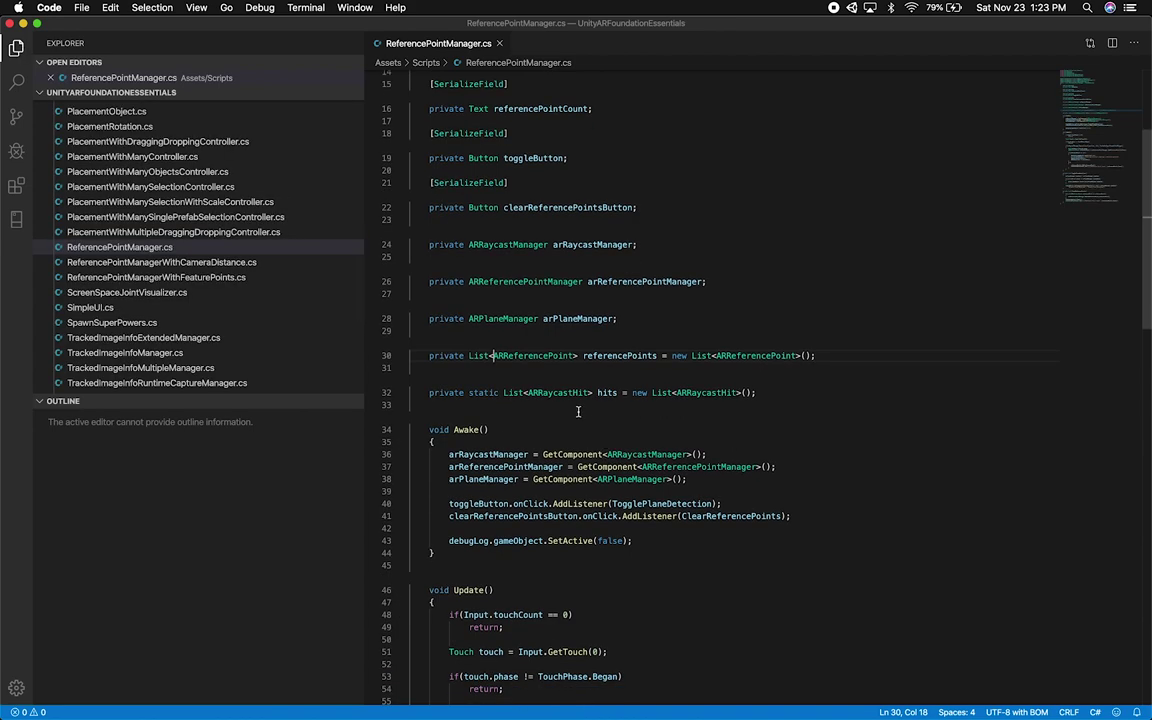
Type a test 'aranchor' line inside Awake() and erase it
{"action": "left_click", "coordinate": [533, 325]}
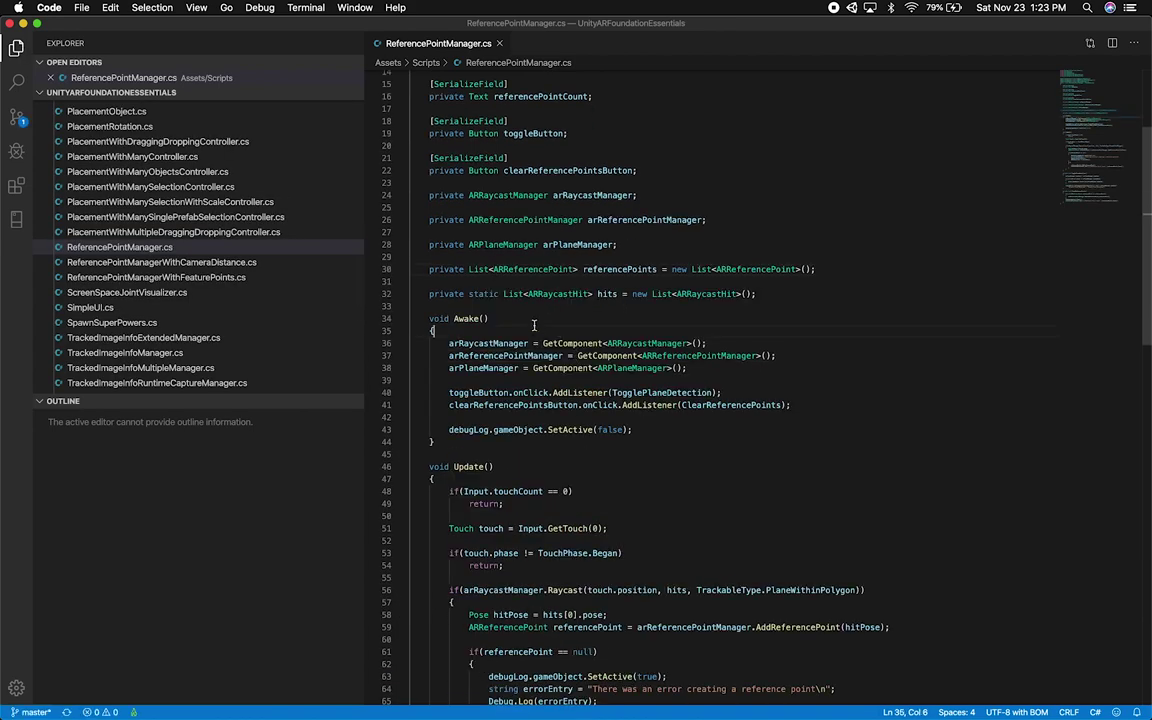
{"action": "key", "text": "Return"}
{"action": "type", "text": "aracn"}
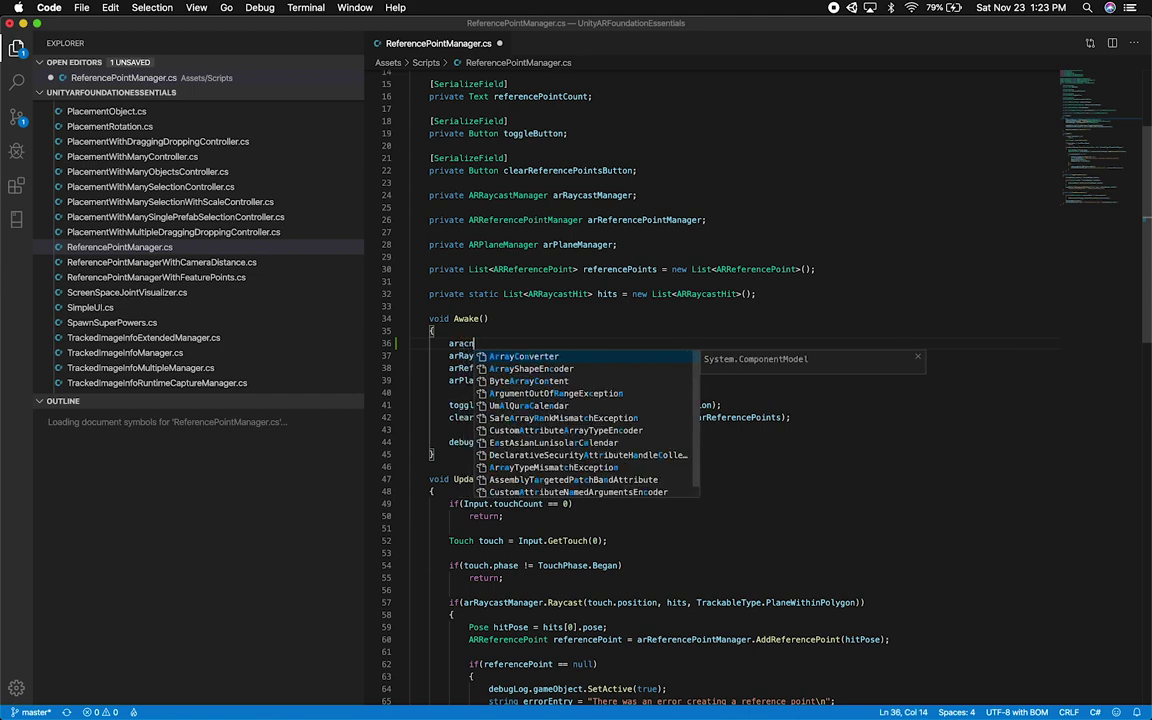
{"action": "key", "text": "BackSpace"}
{"action": "key", "text": "BackSpace"}
{"action": "type", "text": "nchor"}
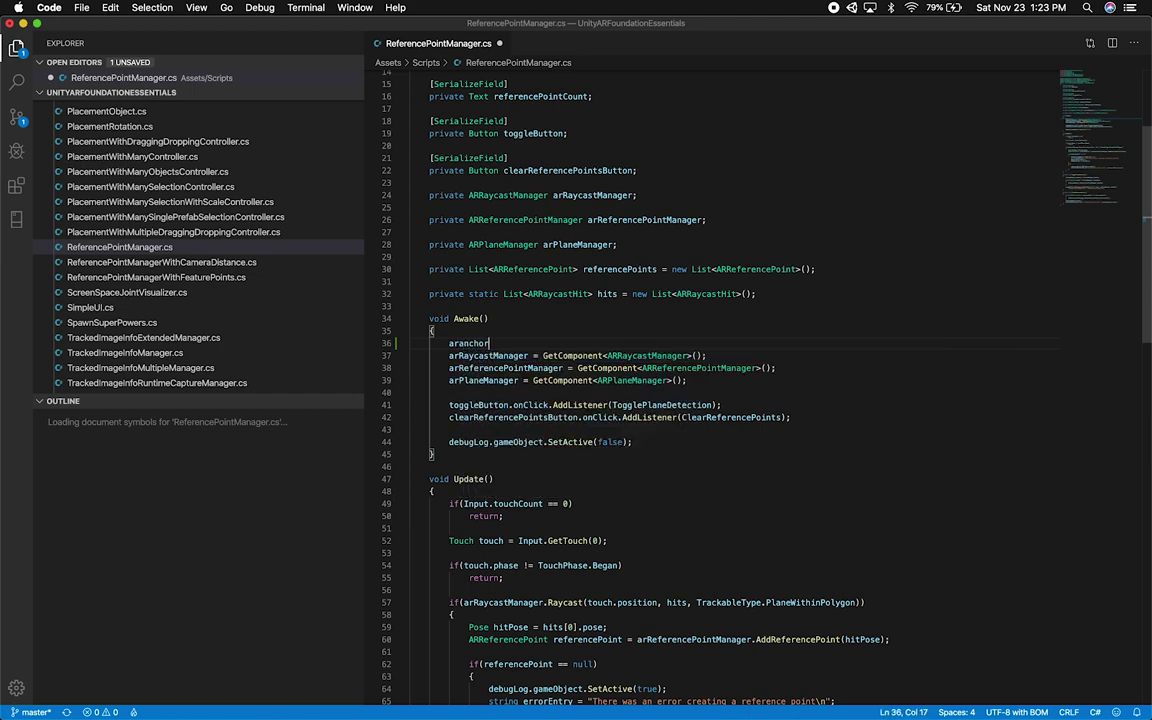
{"action": "key", "text": "super+BackSpace"}
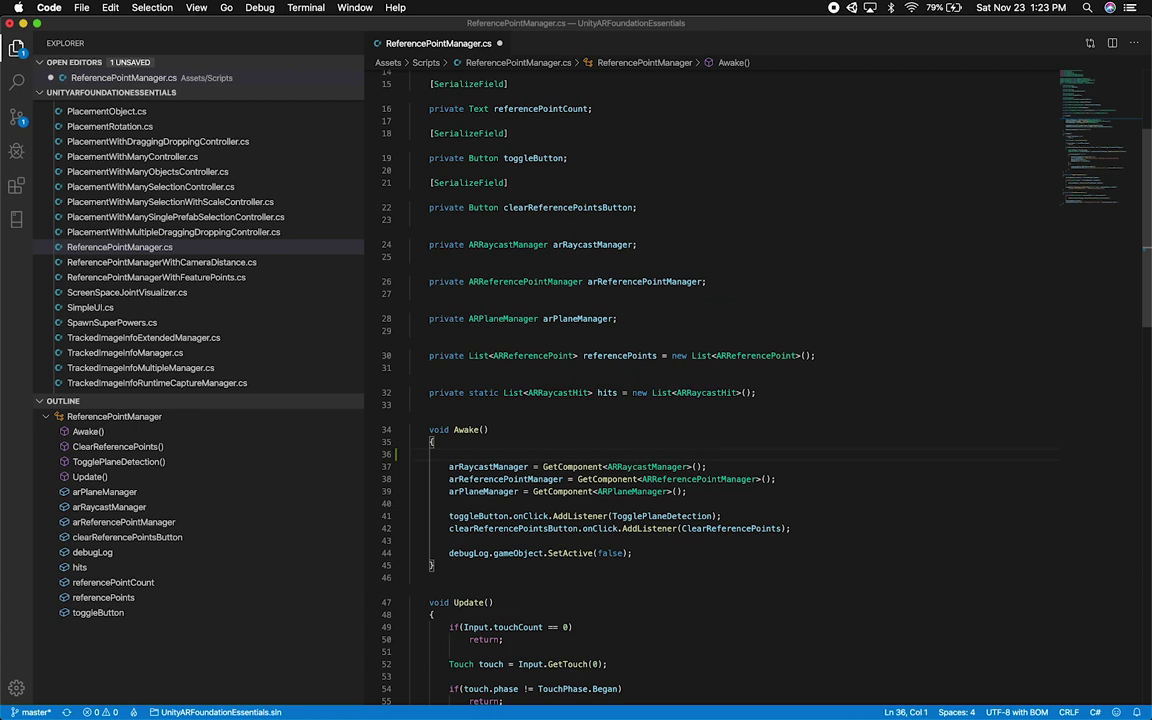
{"action": "key", "text": "BackSpace"}
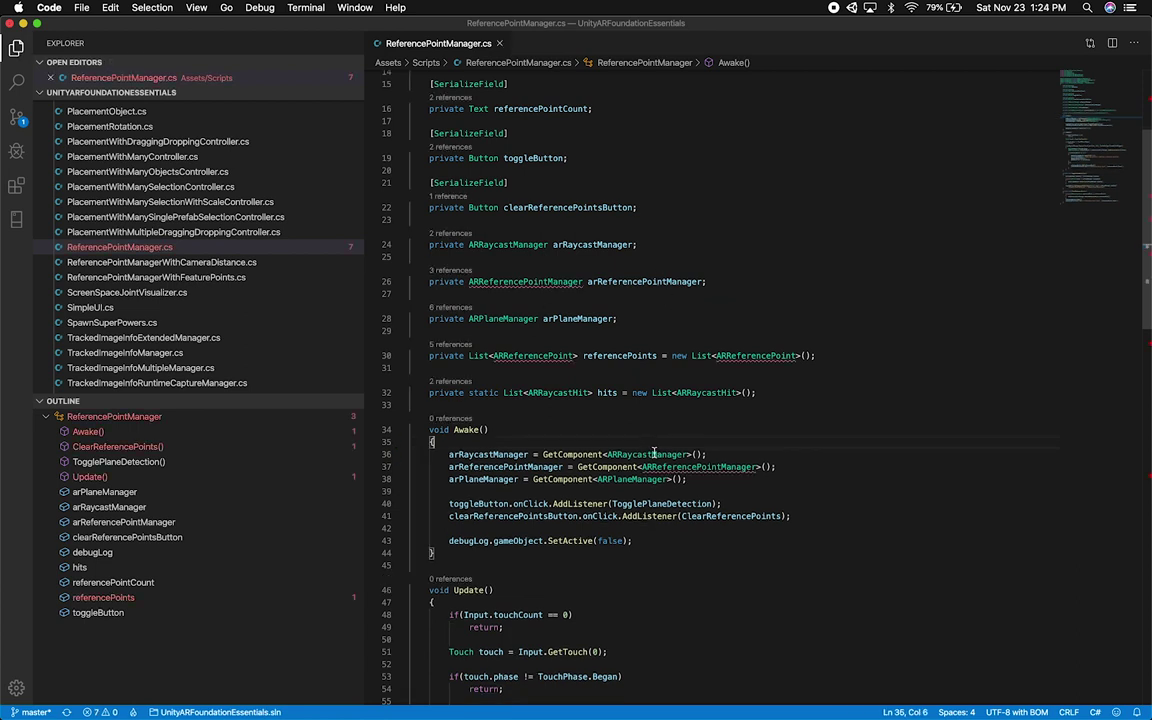
Check ARAnchor completions, restore Awake(), save, and open actions for the three ReferencePointManager scripts
{"action": "key", "text": "Return"}
{"action": "type", "text": "Ar"}
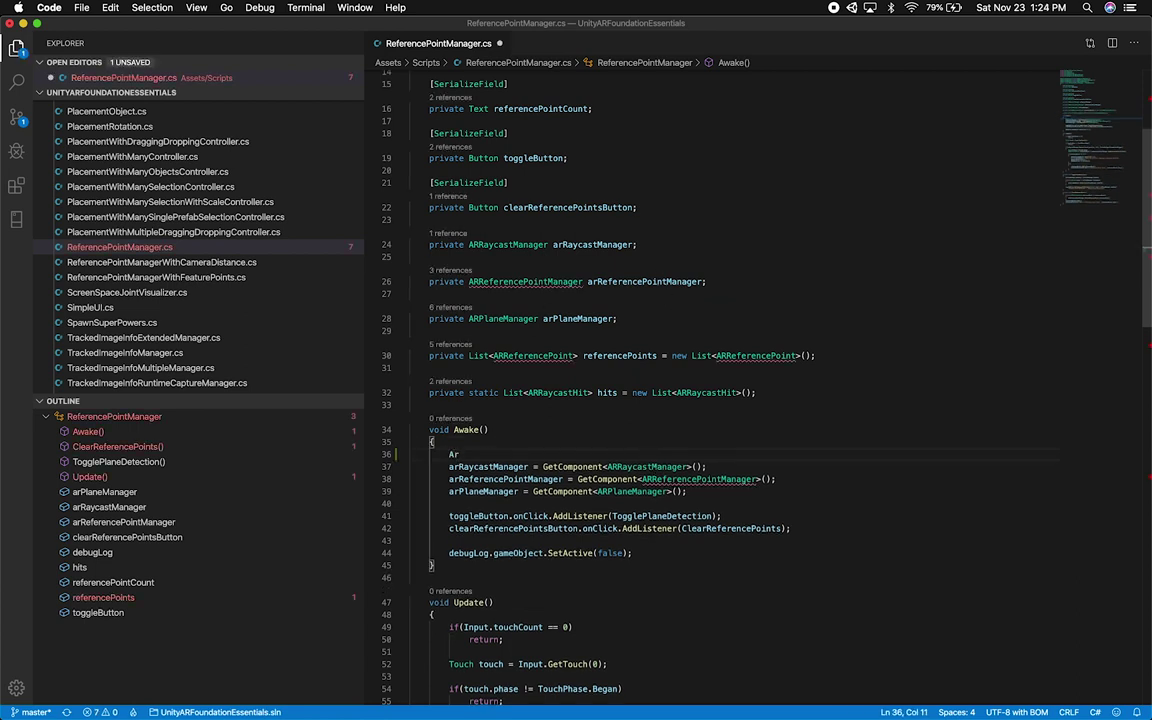
{"action": "type", "text": "Anchor"}
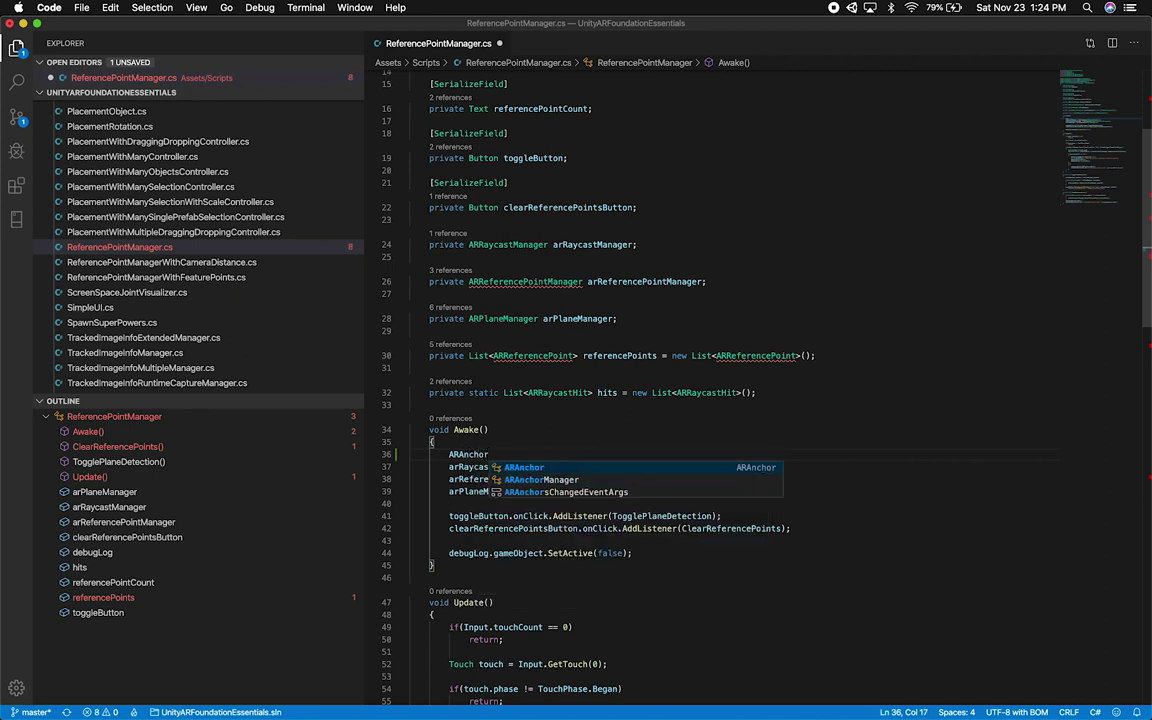
{"action": "key", "text": "Down"}
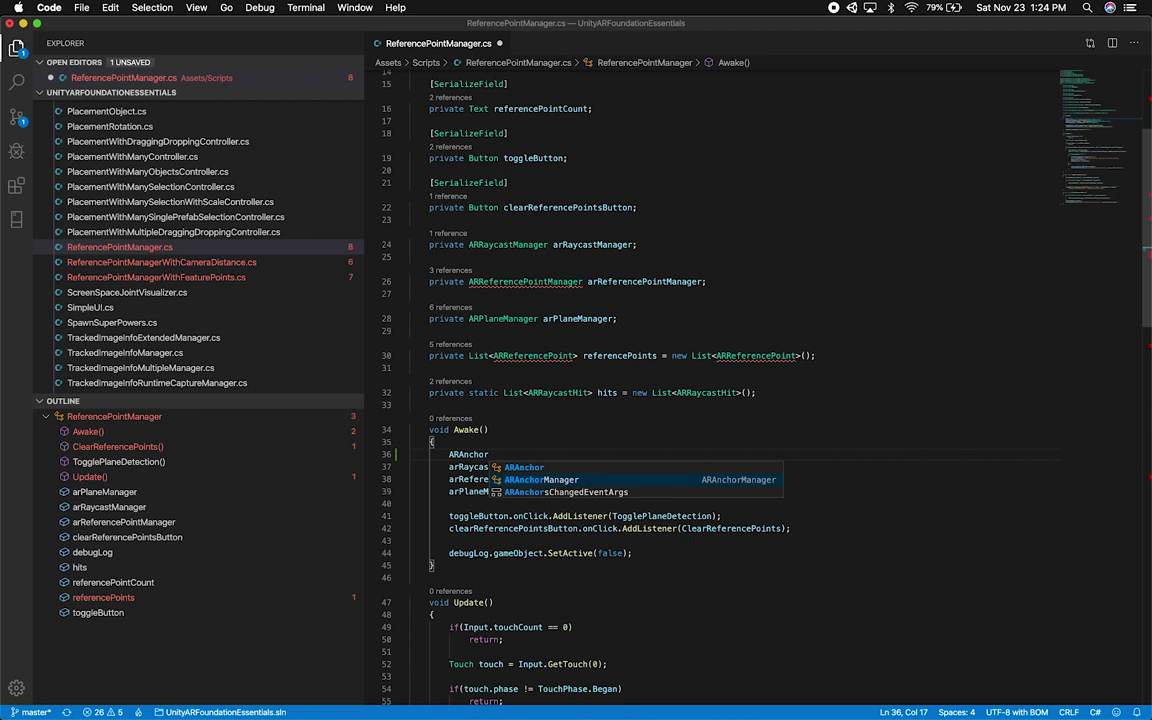
{"action": "key", "text": "Up"}
{"action": "key", "text": "shift+Home"}
{"action": "key", "text": "BackSpace"}
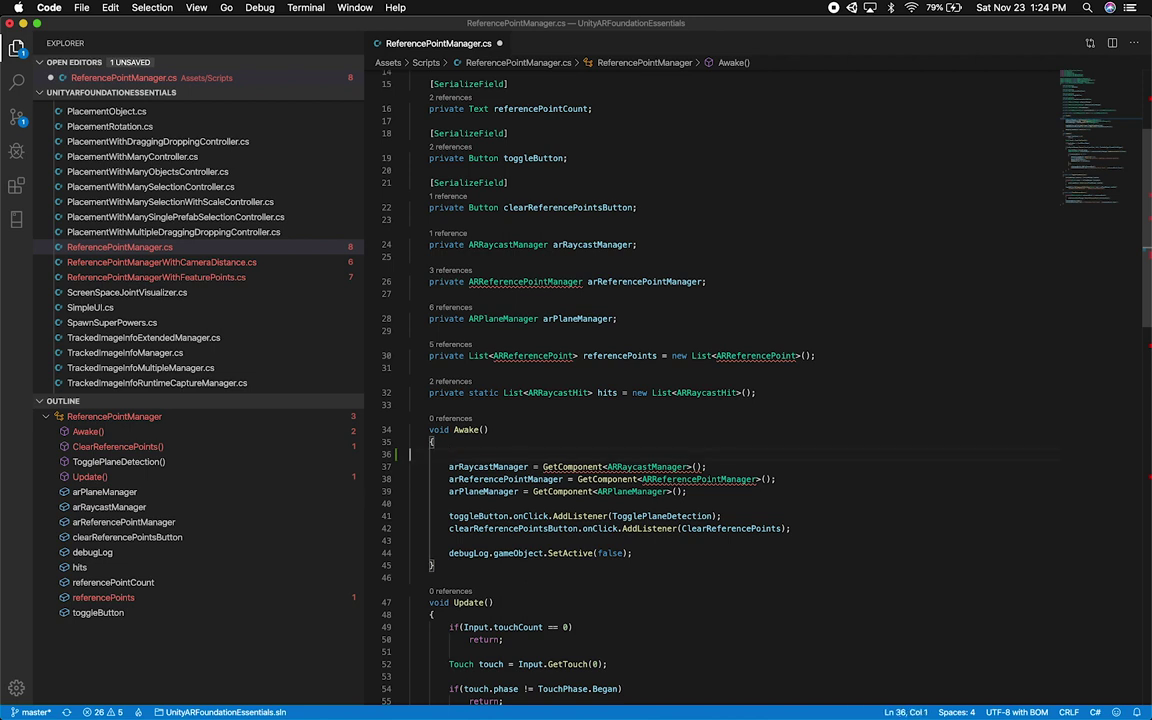
{"action": "key", "text": "BackSpace"}
{"action": "key", "text": "BackSpace"}
{"action": "key", "text": "super+s"}
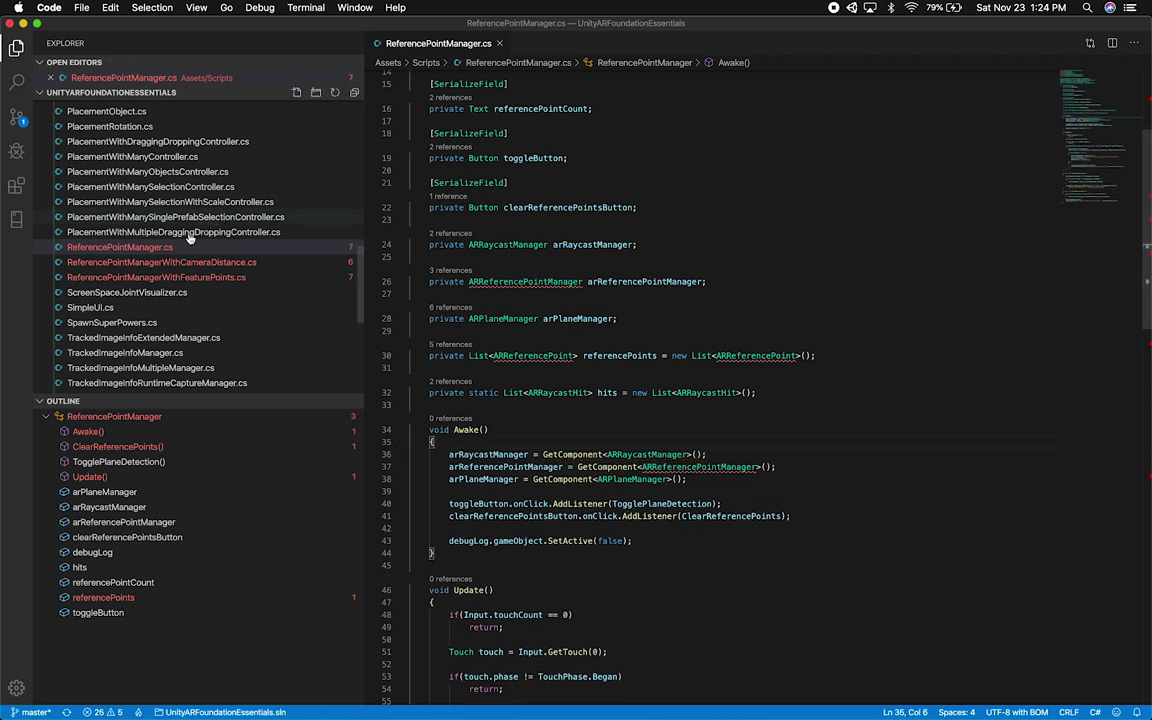
{"action": "left_click", "coordinate": [166, 278], "text": "shift"}
{"action": "right_click", "coordinate": [166, 278]}
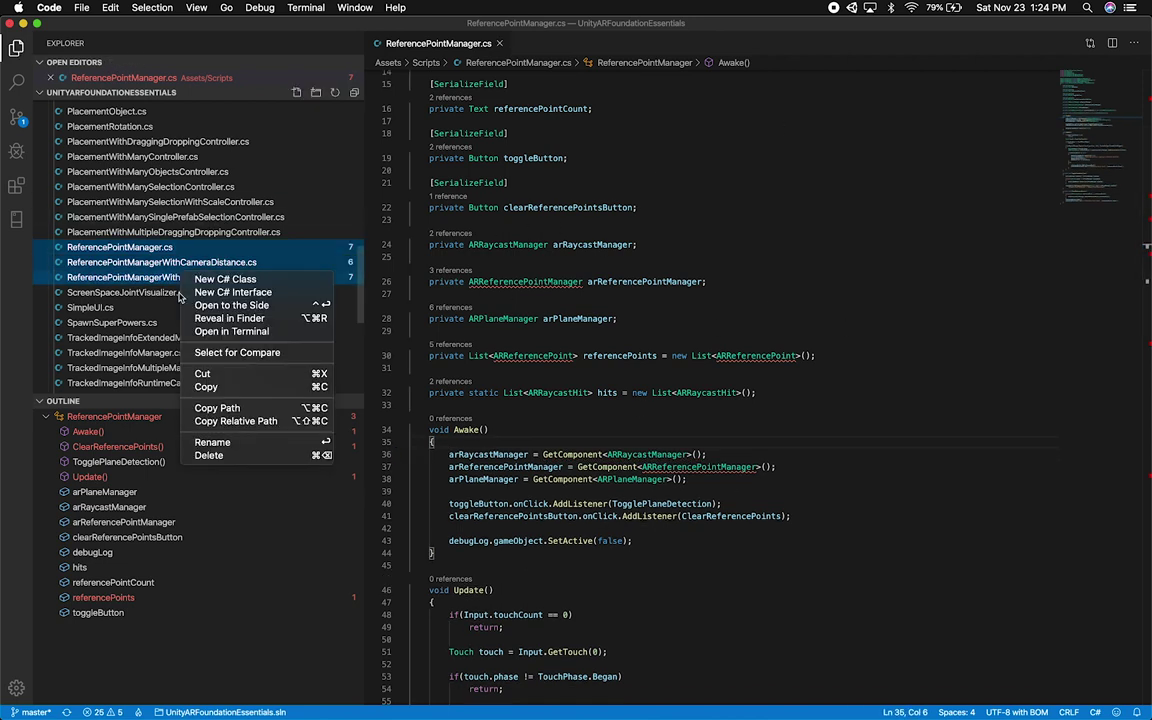
Delete the three ReferencePointManager scripts, moving them to the Trash
{"action": "left_click", "coordinate": [192, 455]}
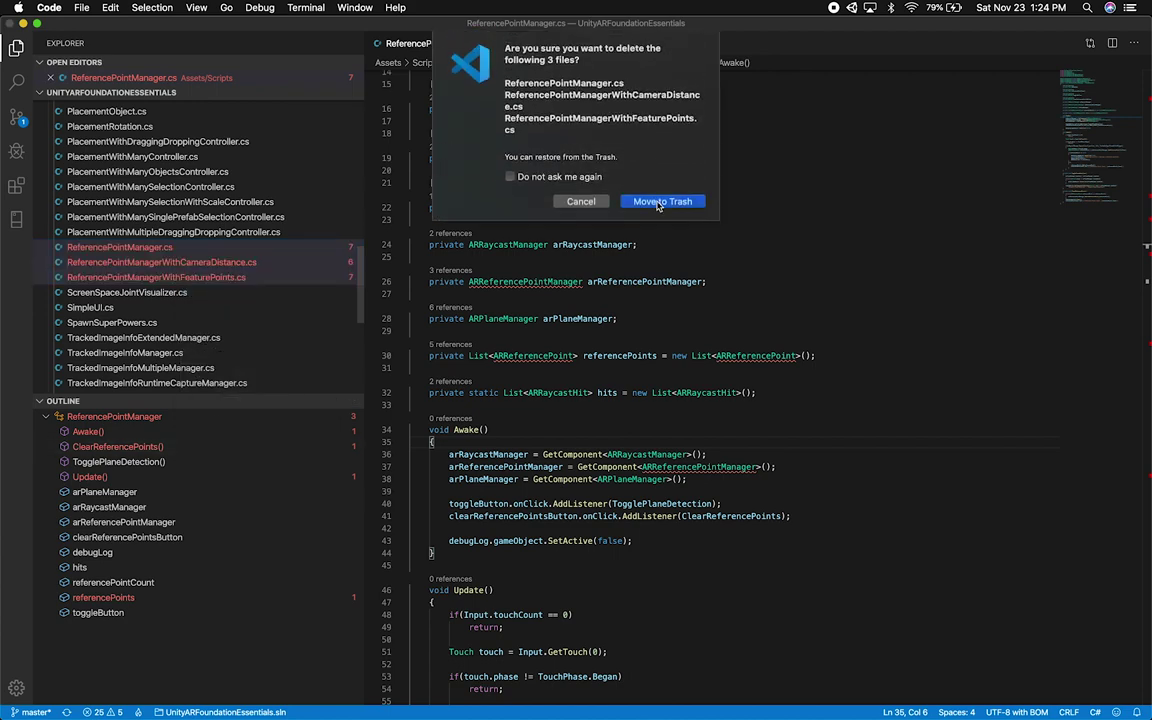
{"action": "key", "text": "Return"}
{"action": "scroll", "coordinate": [260, 225], "scroll_direction": "up", "scroll_amount": 10}
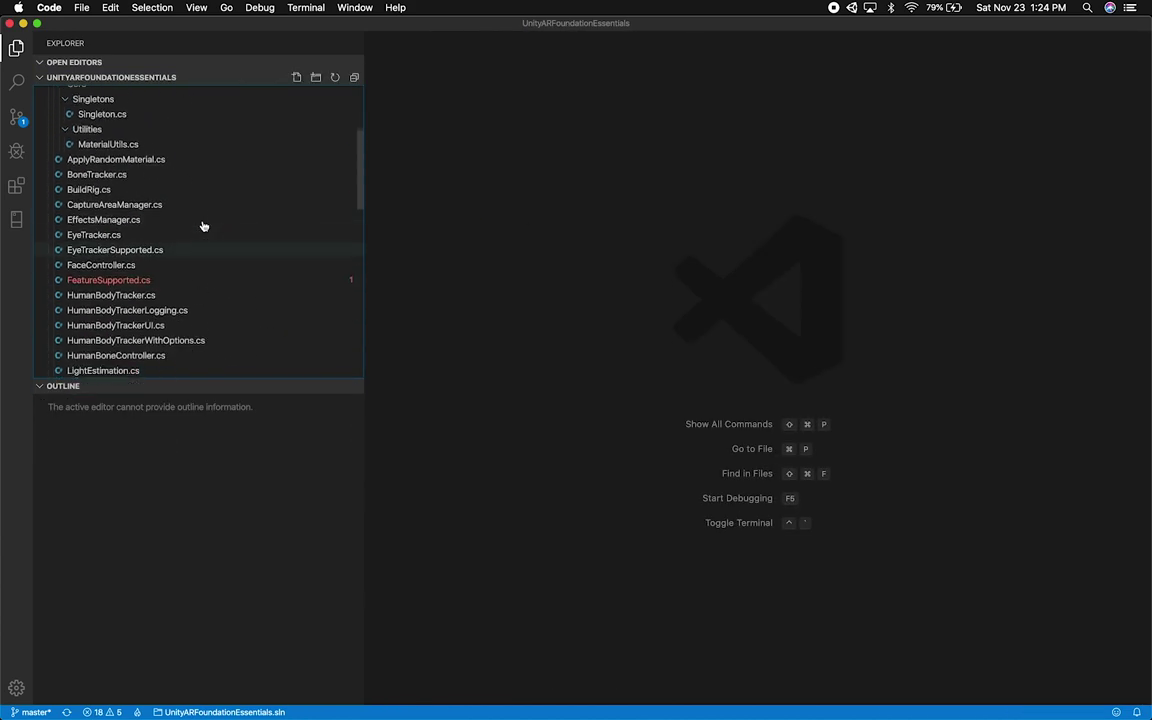
{"action": "scroll", "coordinate": [203, 225], "scroll_direction": "down", "scroll_amount": 2}
Comment out the supportsHumanDepthImage declaration and output lines in FeatureSupported.cs and save
{"action": "left_click", "coordinate": [128, 219]}
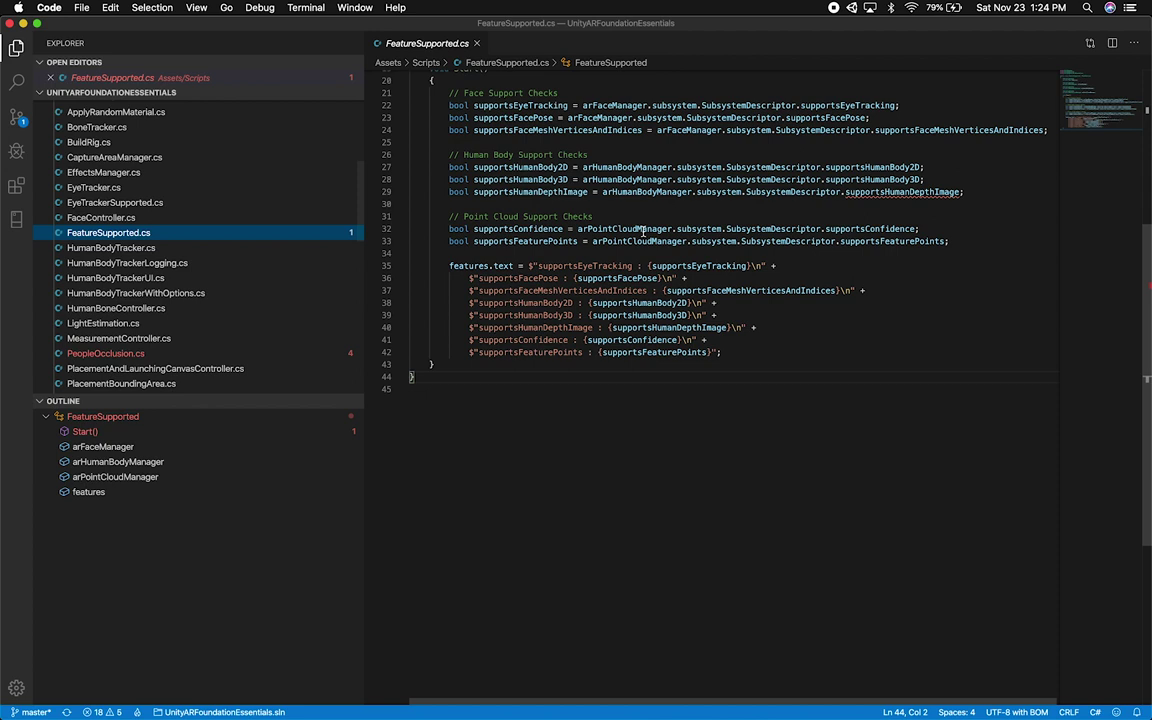
{"action": "scroll", "coordinate": [514, 208], "scroll_direction": "up", "scroll_amount": 2}
{"action": "left_click", "coordinate": [441, 227]}
{"action": "key", "text": "super+slash"}
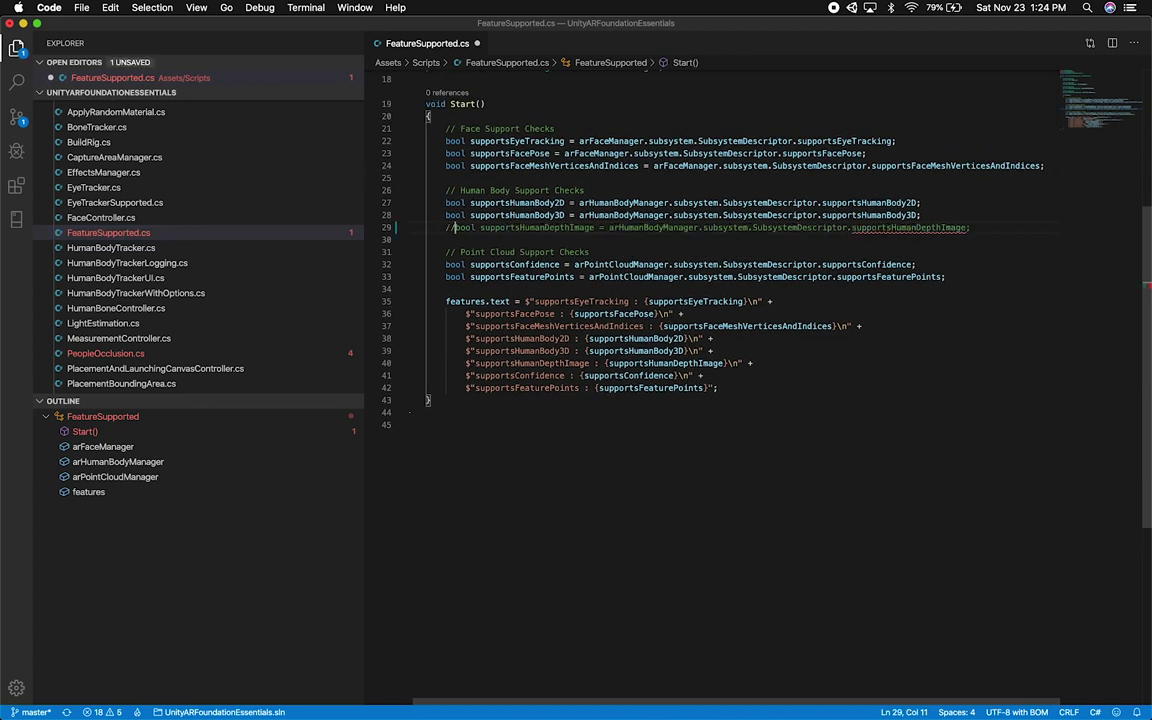
{"action": "left_click", "coordinate": [467, 351]}
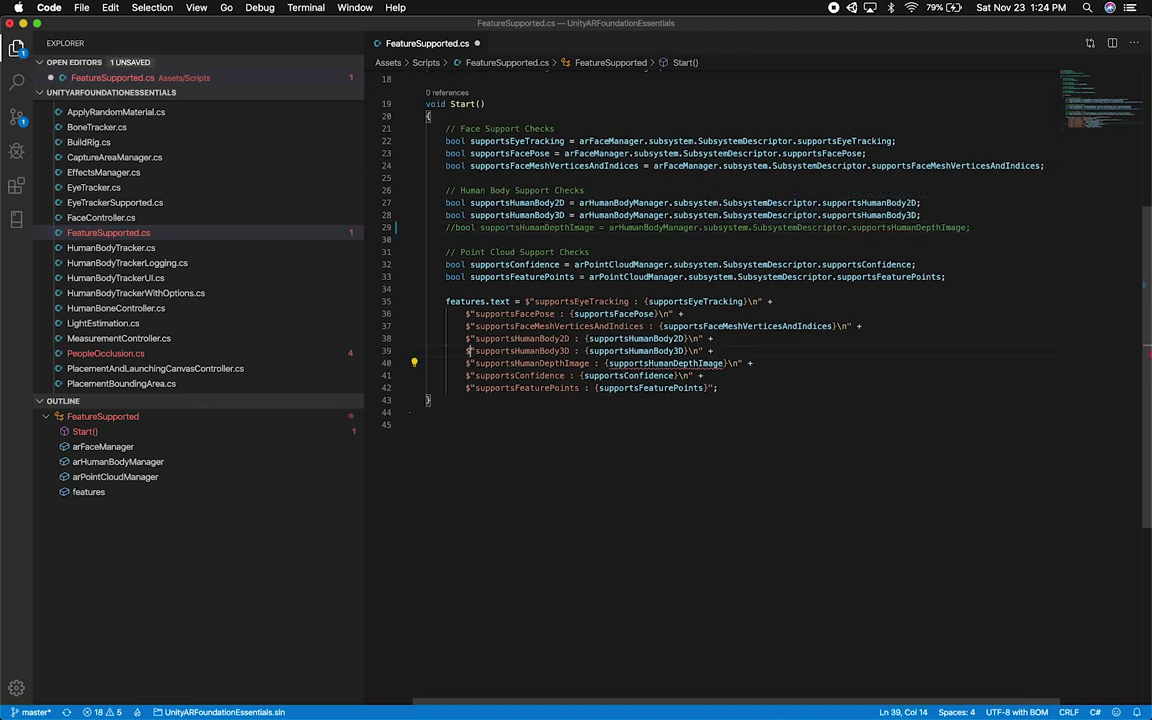
{"action": "key", "text": "super+slash"}
{"action": "left_click", "coordinate": [476, 403]}
{"action": "key", "text": "super+s"}
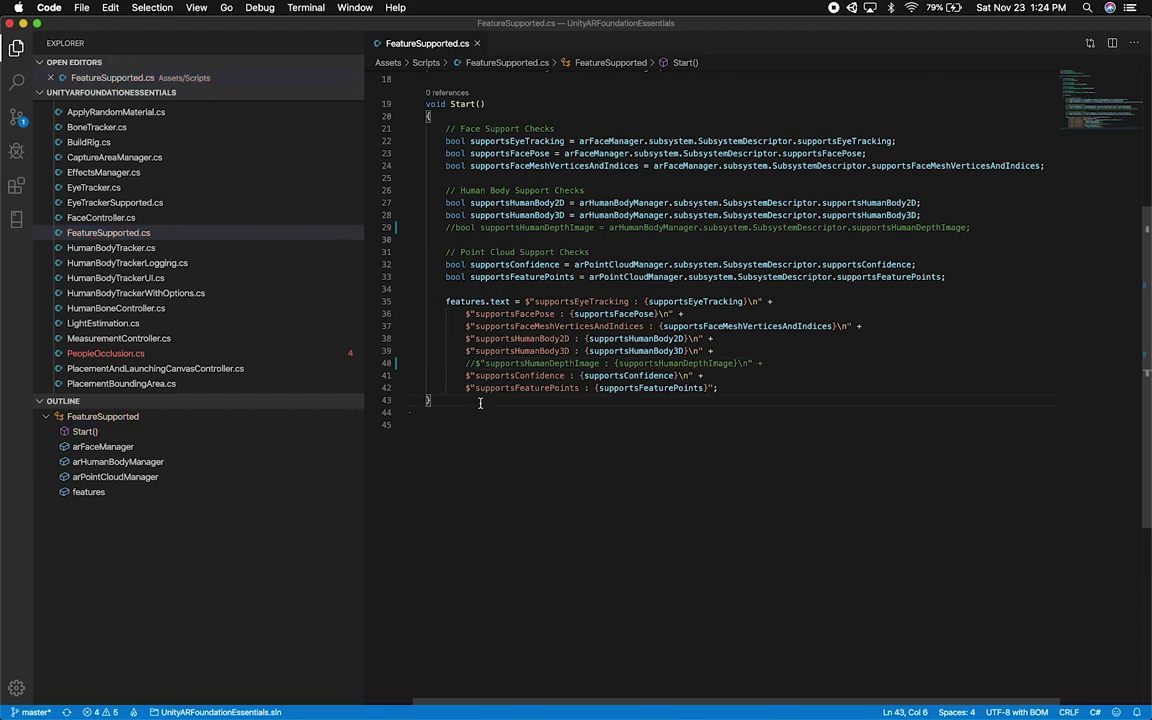
{"action": "left_click", "coordinate": [119, 354]}
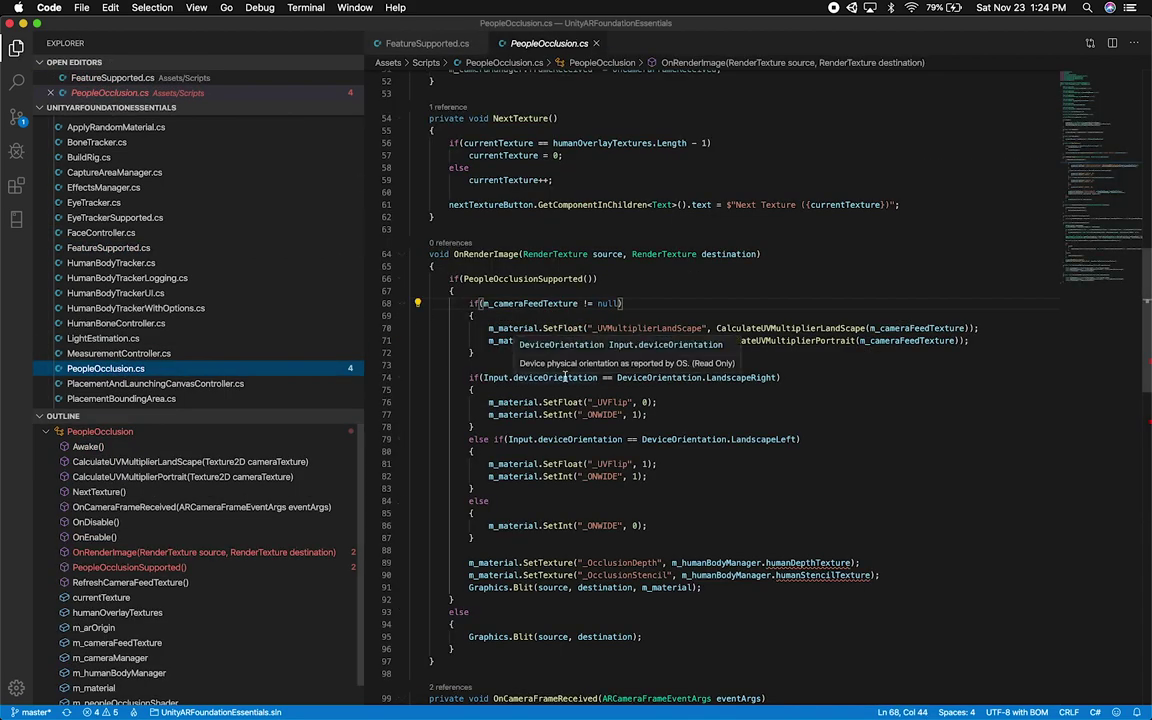
Comment out the _OcclusionDepth and _OcclusionStencil SetTexture calls in PeopleOcclusion.cs and save
{"action": "left_click", "coordinate": [470, 542]}
{"action": "scroll", "coordinate": [530, 483], "scroll_direction": "down", "scroll_amount": 2}
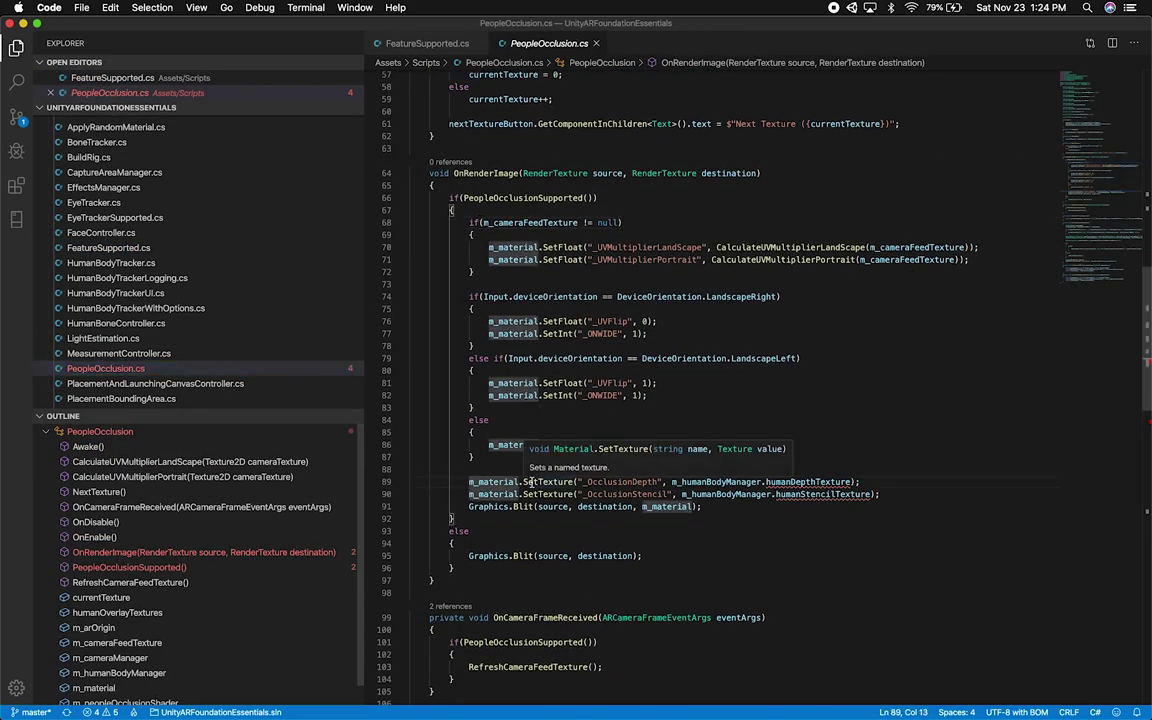
{"action": "key", "text": "shift+Down"}
{"action": "key", "text": "super+slash"}
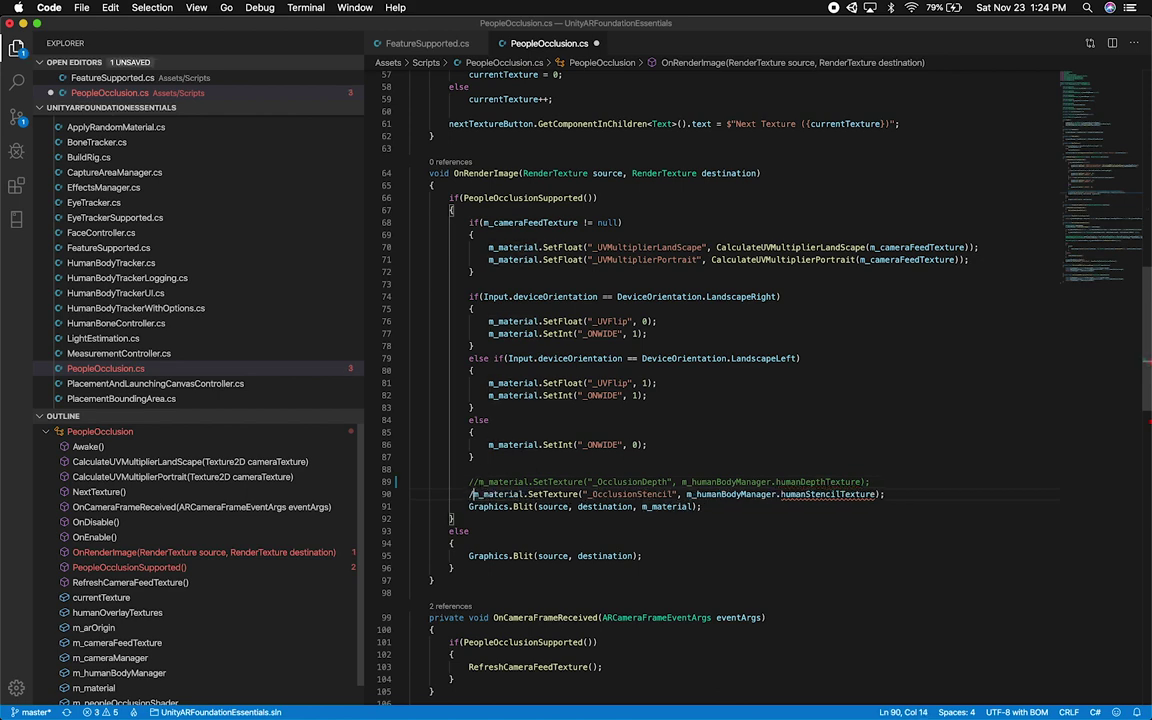
{"action": "key", "text": "super+s"}
{"action": "left_click", "coordinate": [410, 470]}
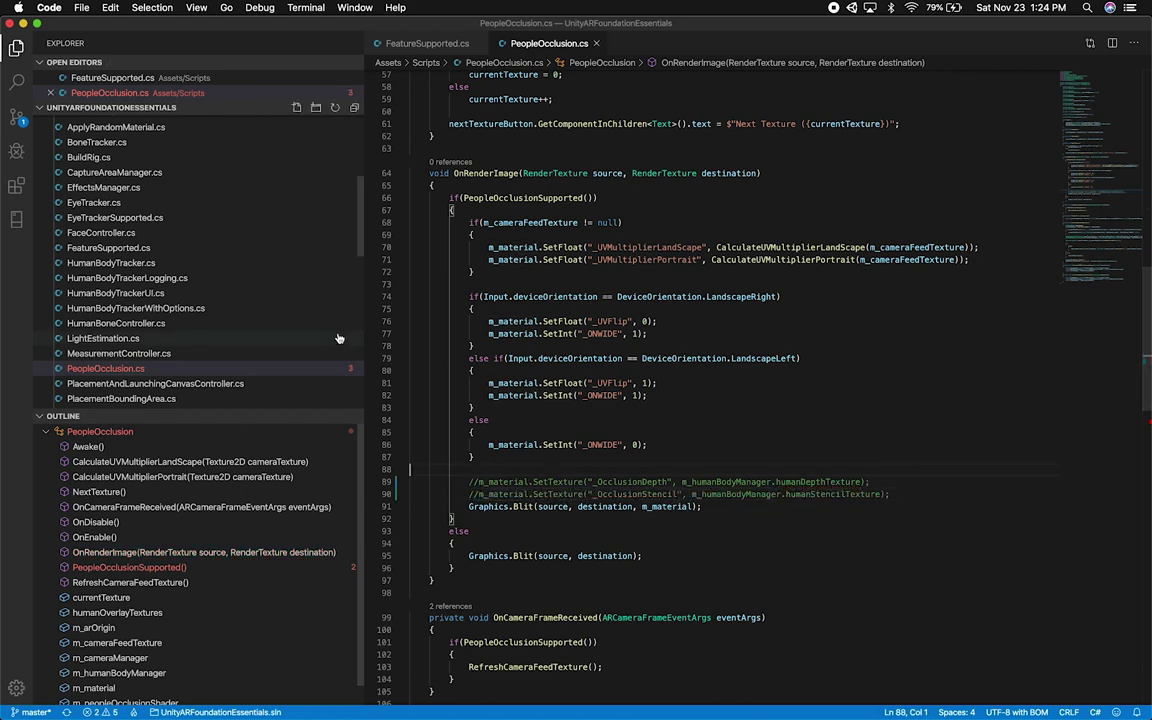
{"action": "scroll", "coordinate": [339, 330], "scroll_direction": "down", "scroll_amount": 10}
{"action": "scroll", "coordinate": [339, 338], "scroll_direction": "up", "scroll_amount": 10}
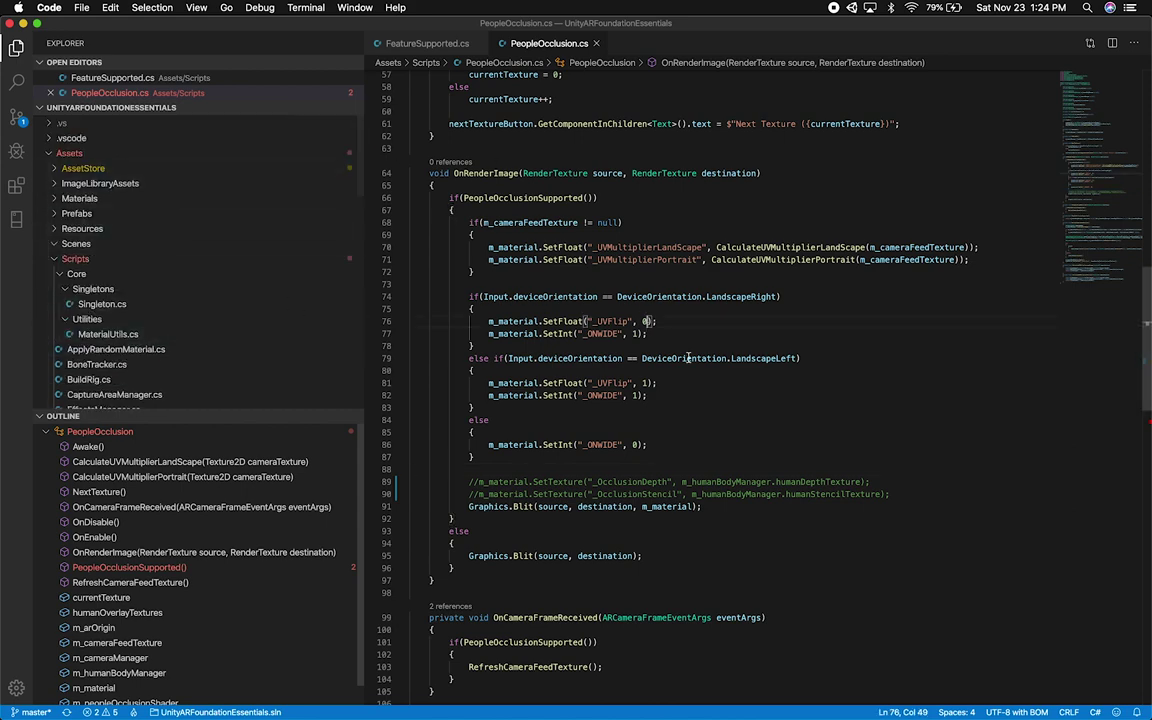
{"action": "scroll", "coordinate": [689, 360], "scroll_direction": "up", "scroll_amount": 15}
Make PeopleOcclusionSupported() return true with the old condition commented out, then save
{"action": "key", "text": "super+Tab"}
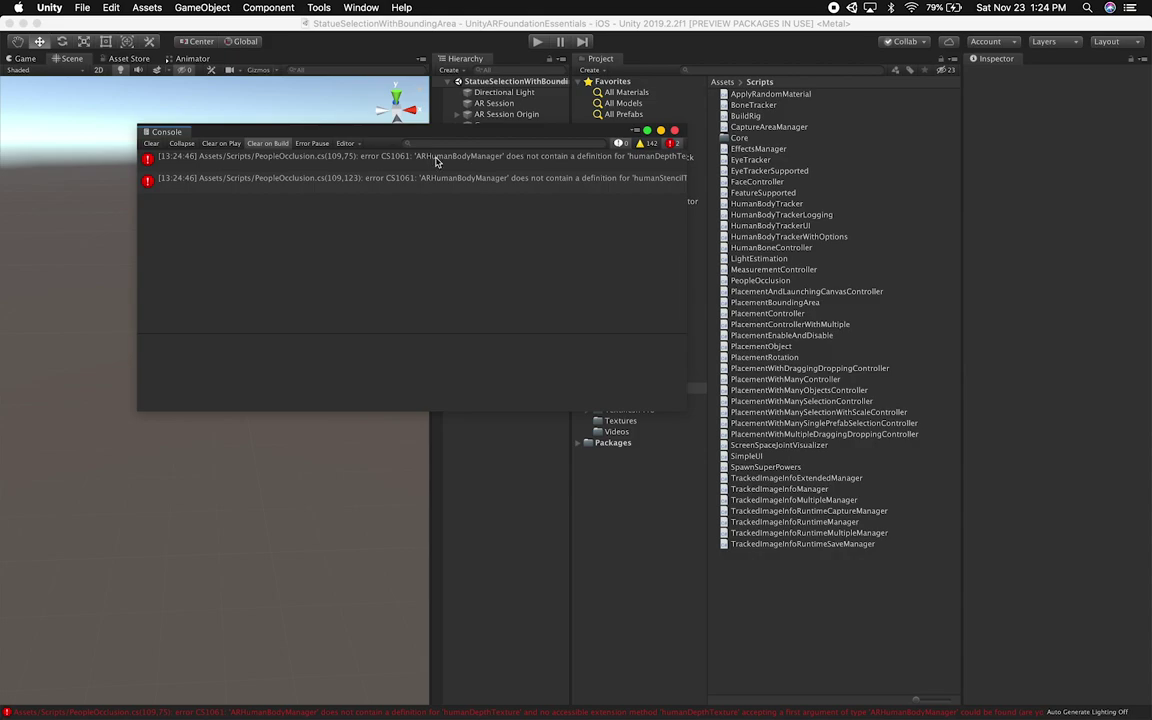
{"action": "double_click", "coordinate": [437, 158]}
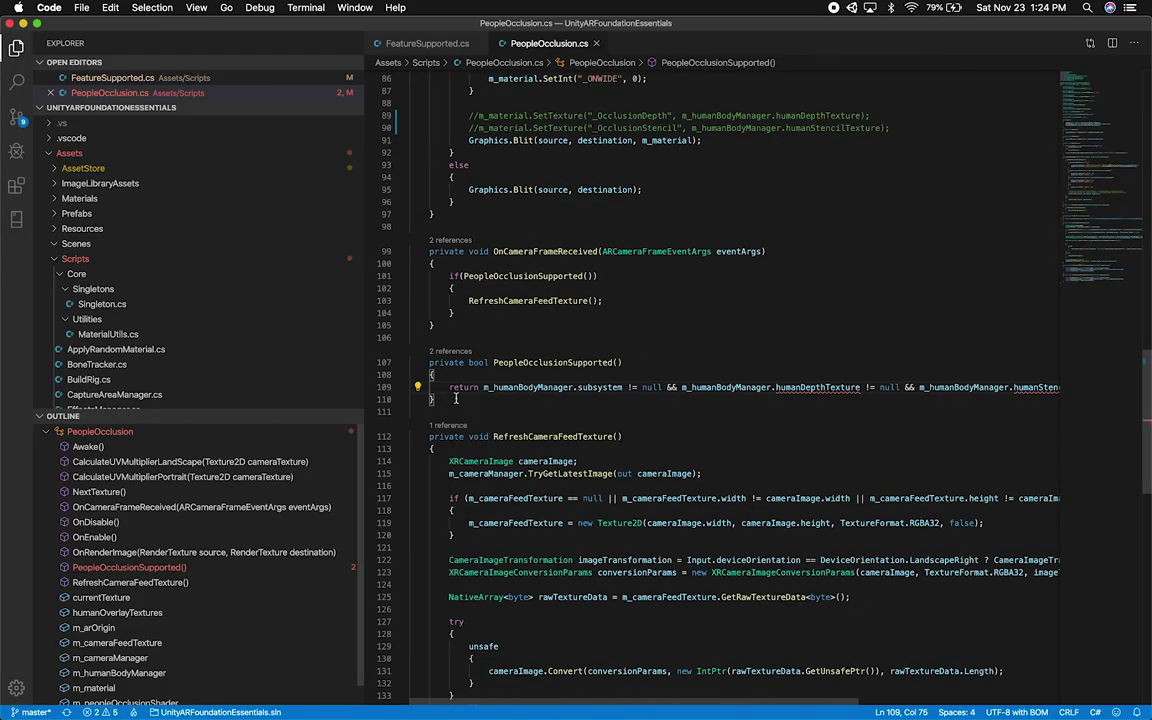
{"action": "left_click", "coordinate": [484, 387]}
{"action": "type", "text": "(rue;"}
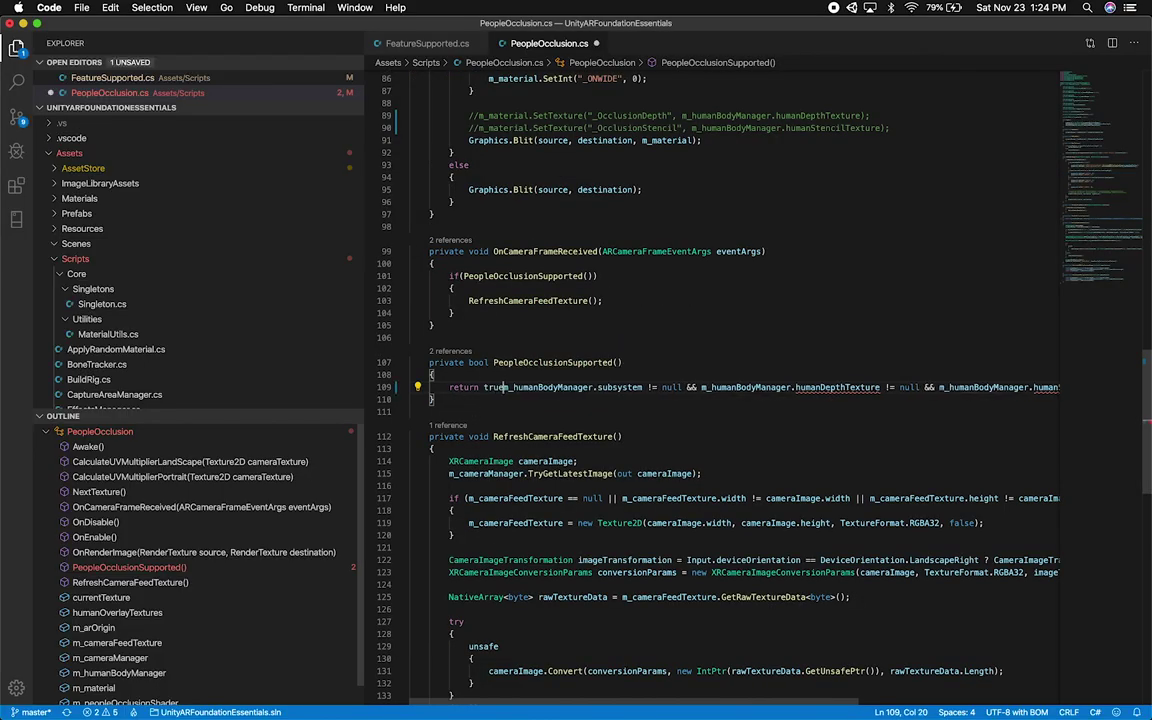
{"action": "key", "text": "Return"}
{"action": "type", "text": "//"}
{"action": "key", "text": "super+s"}
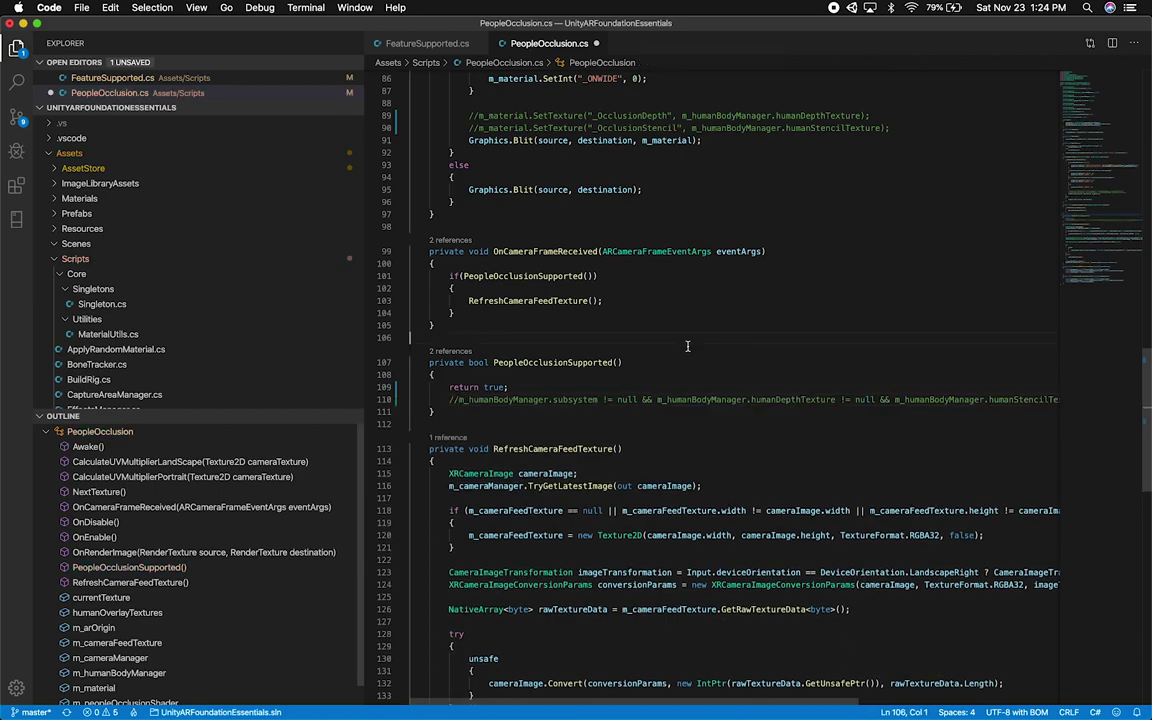
{"action": "key", "text": "super+Tab"}
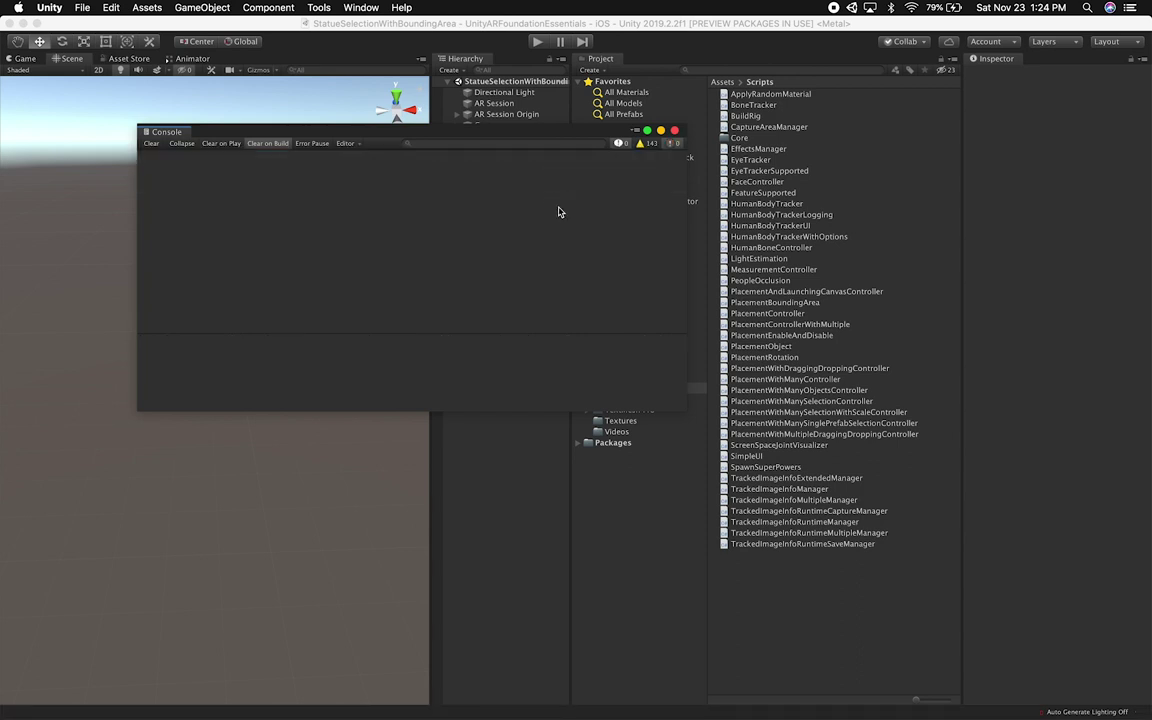
Close the empty Console and select AR Camera under AR Session Origin
{"action": "left_click", "coordinate": [674, 131]}
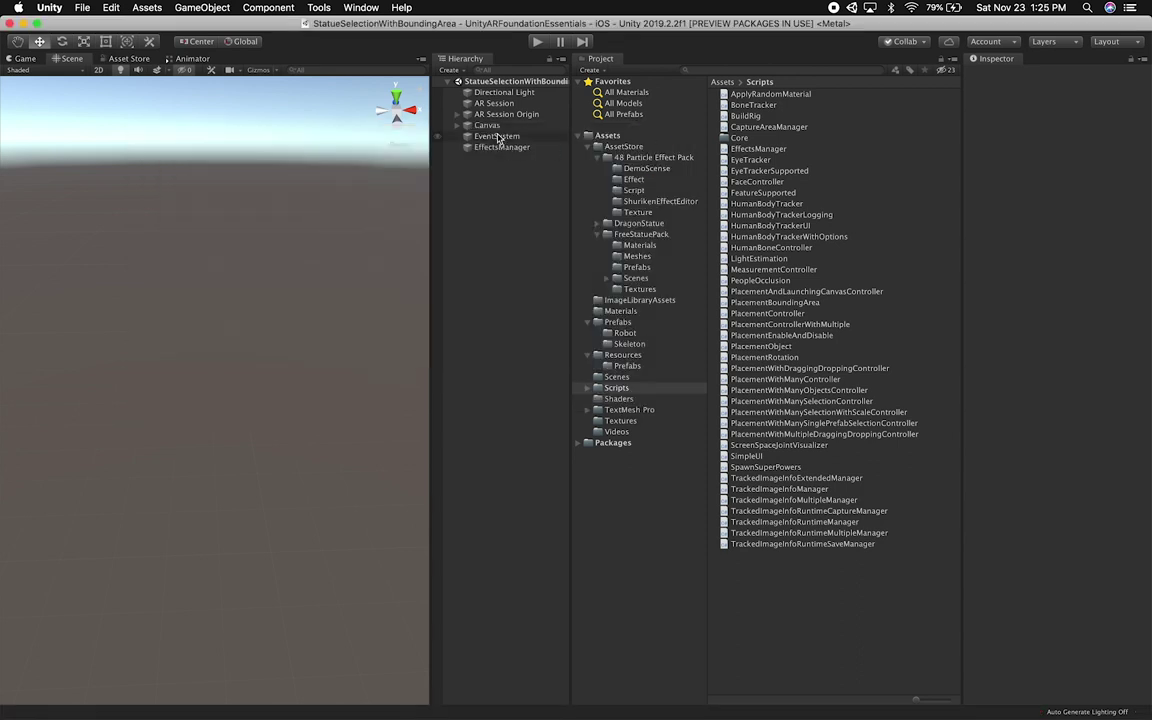
{"action": "left_click", "coordinate": [451, 115]}
{"action": "left_click", "coordinate": [458, 115]}
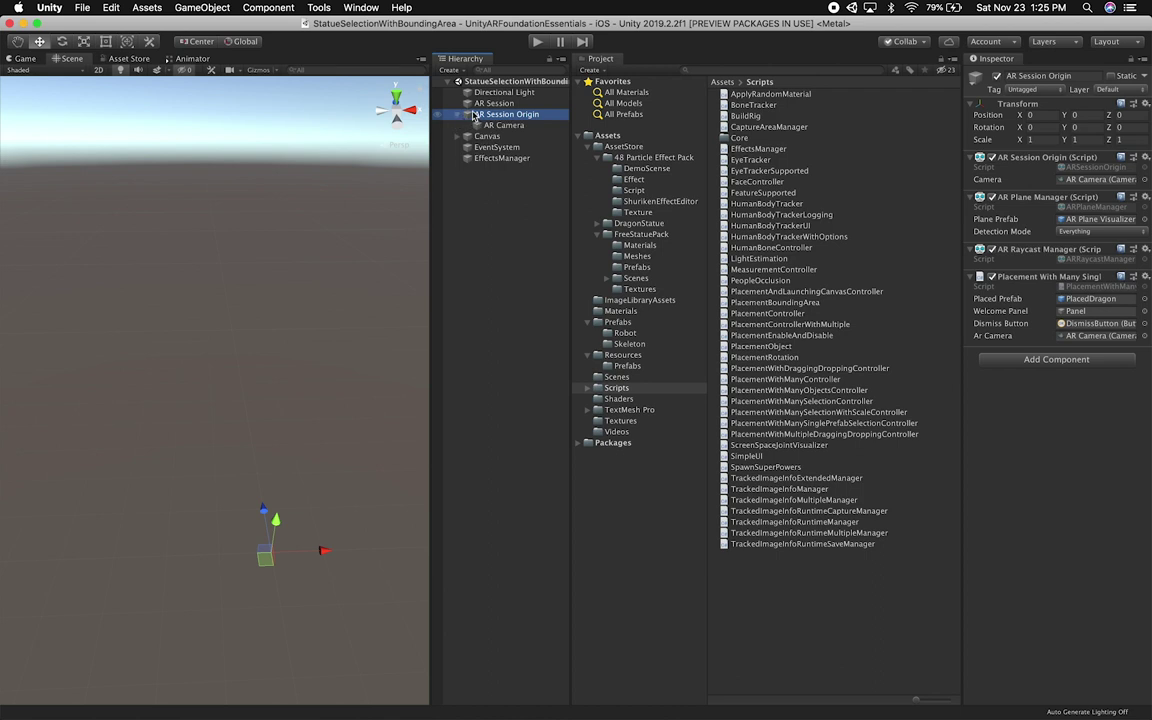
{"action": "left_click", "coordinate": [490, 125]}
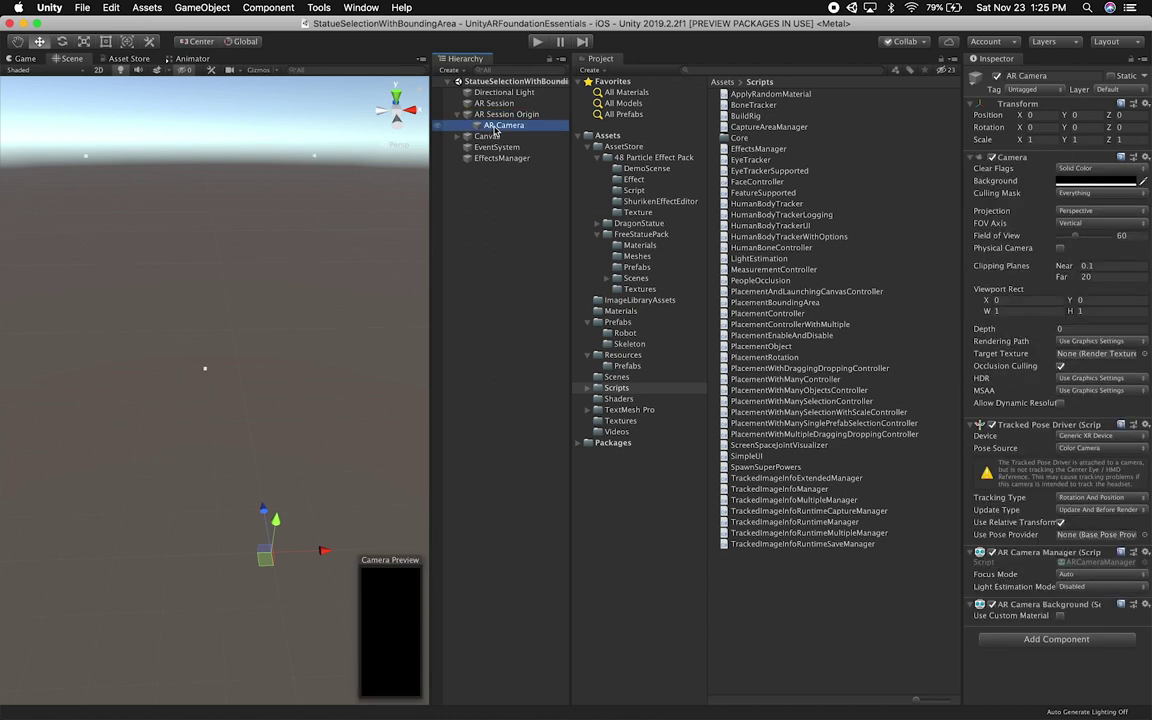
Add an AR Occlusion Manager to AR Camera, keeping human segmentation stencil mode at Fastest
{"action": "left_click", "coordinate": [1021, 639]}
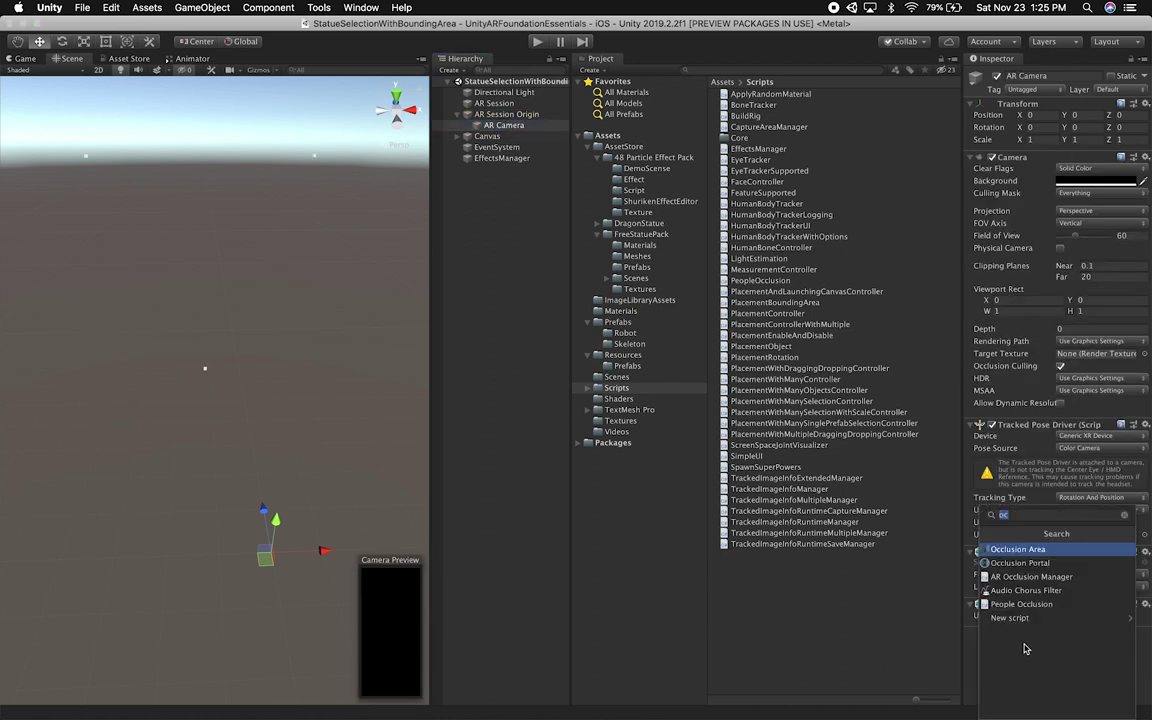
{"action": "key", "text": "Down"}
{"action": "key", "text": "Down"}
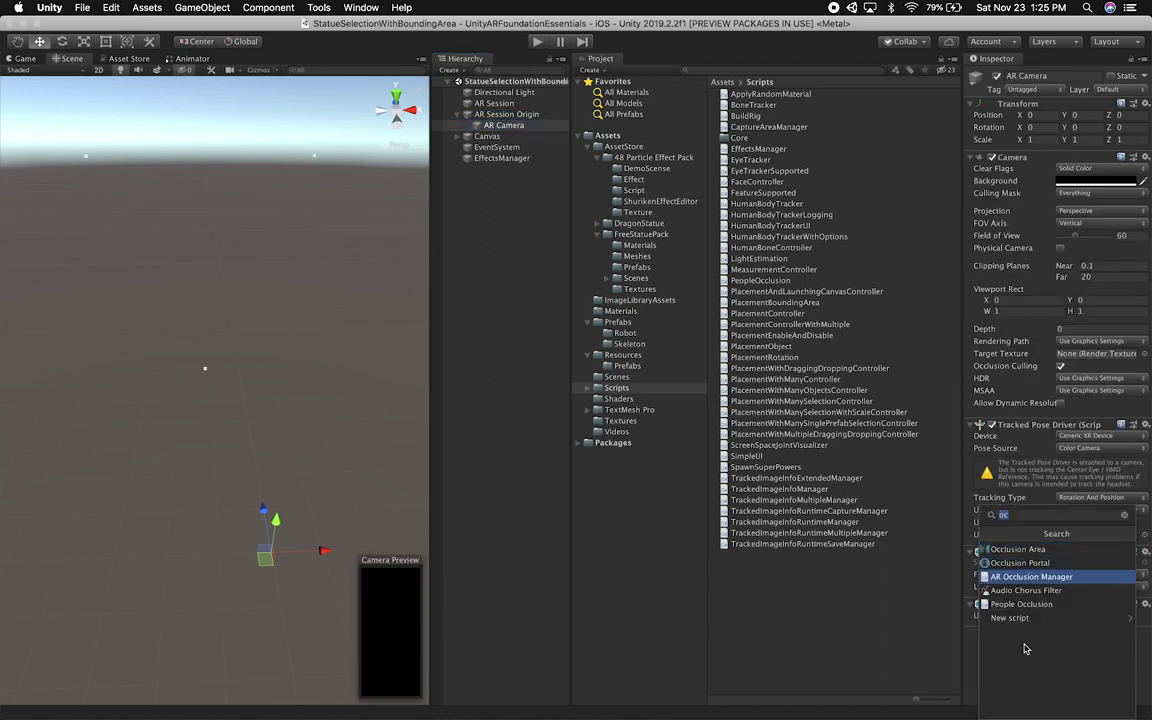
{"action": "key", "text": "Return"}
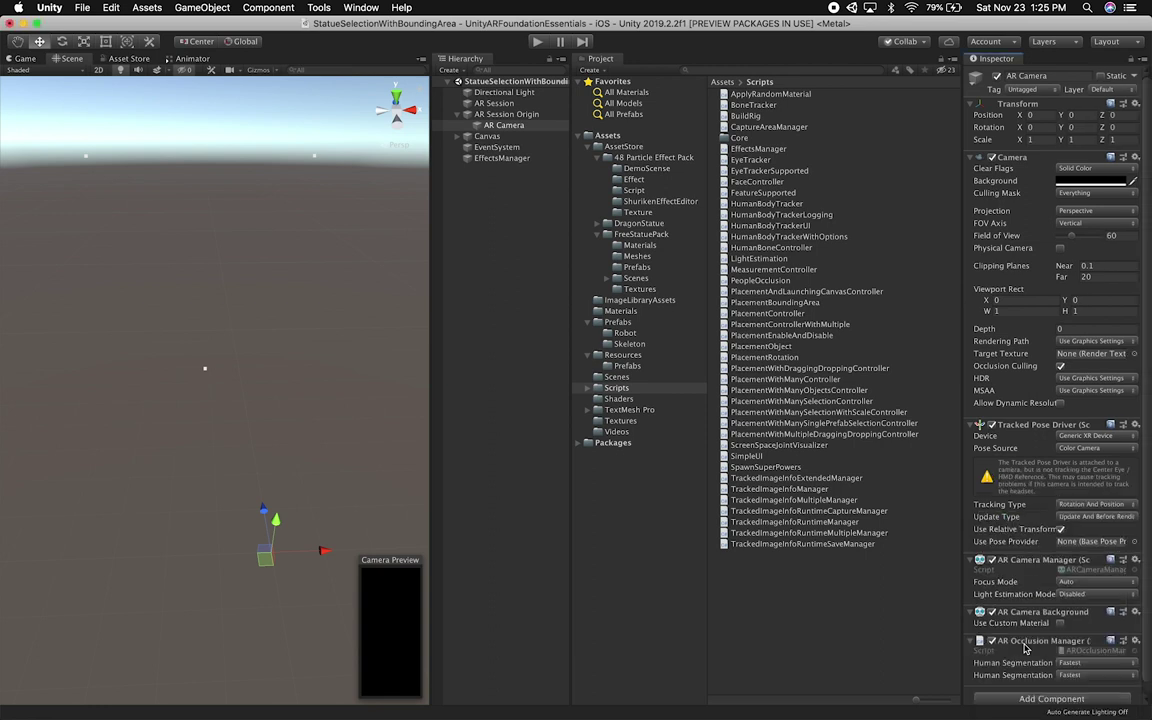
{"action": "scroll", "coordinate": [1024, 648], "scroll_direction": "down", "scroll_amount": 1}
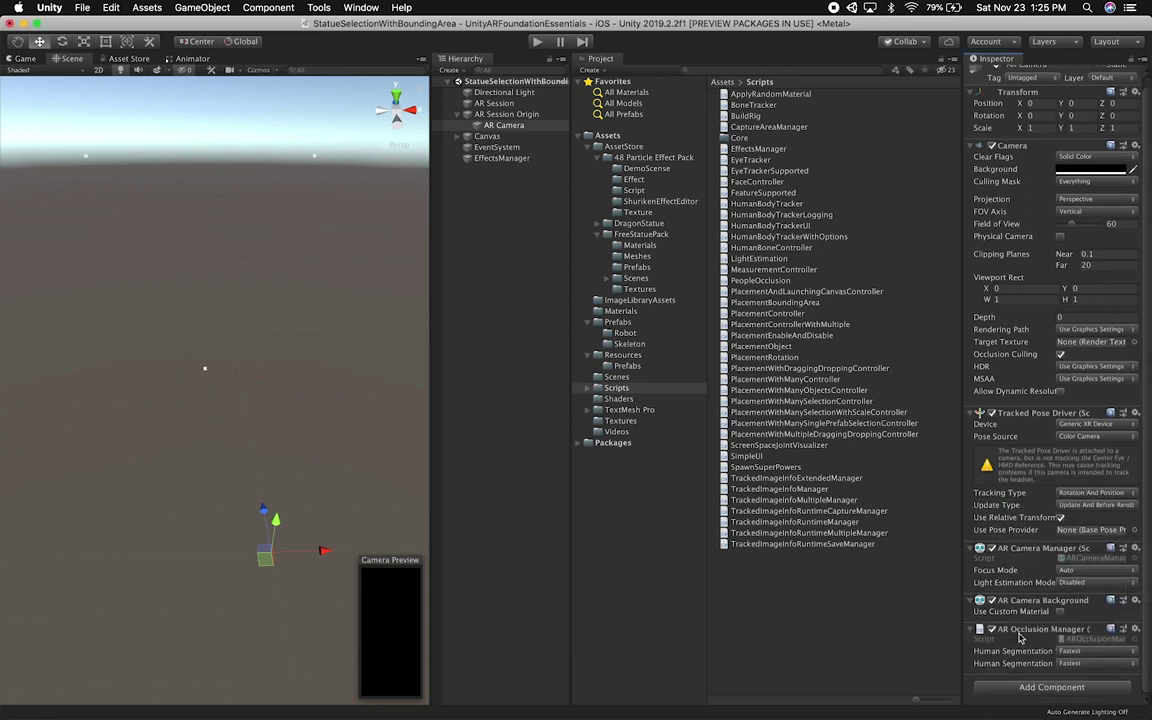
{"action": "left_click", "coordinate": [1071, 652]}
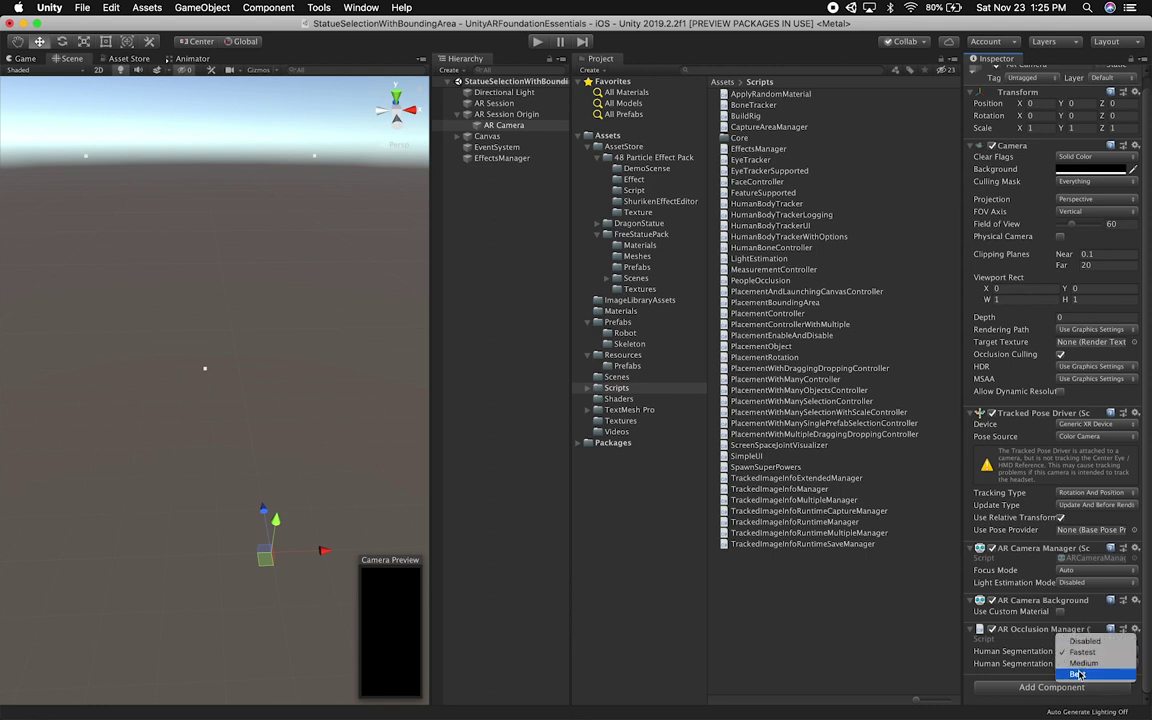
{"action": "left_click", "coordinate": [1016, 664]}
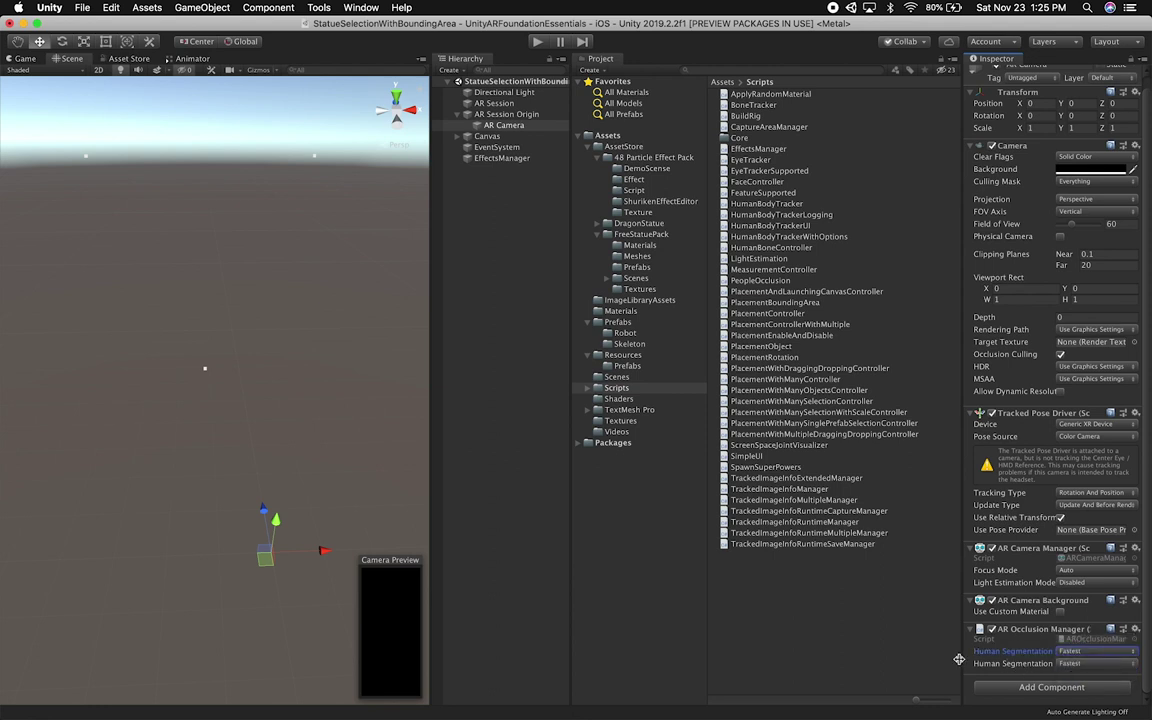
{"action": "left_click_drag", "start_coordinate": [961, 651], "coordinate": [728, 650]}
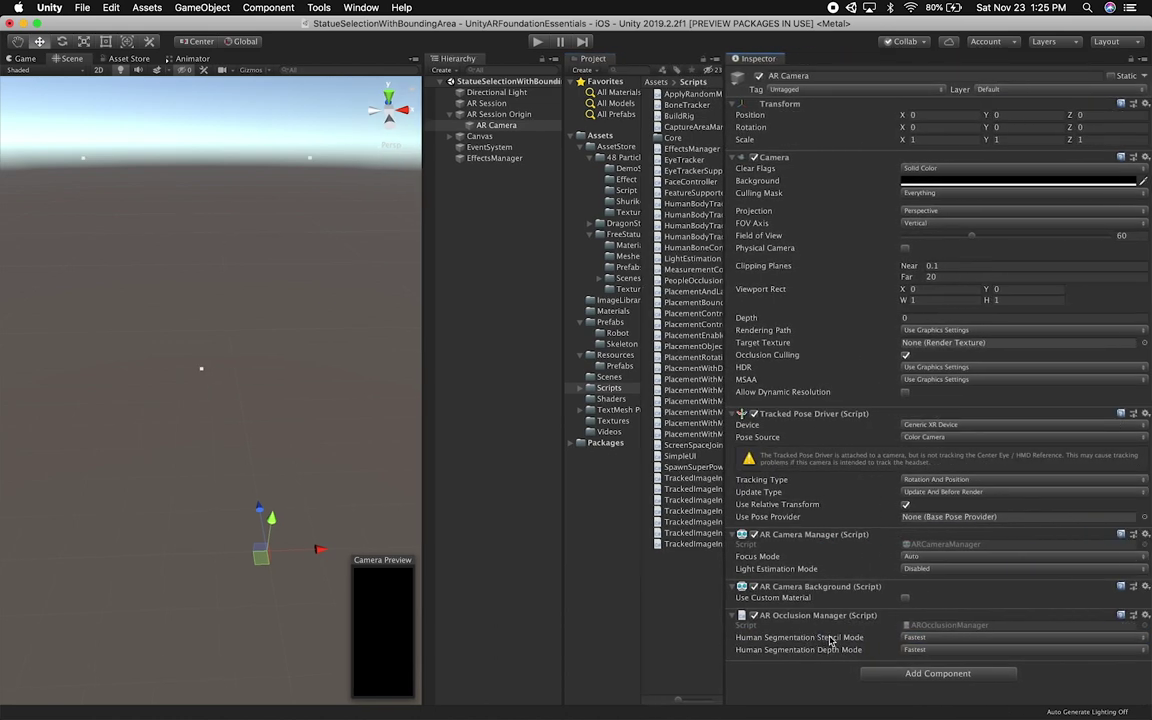
Keep the AR Occlusion Manager's Human Segmentation Depth Mode at Fastest
{"action": "left_click", "coordinate": [962, 650]}
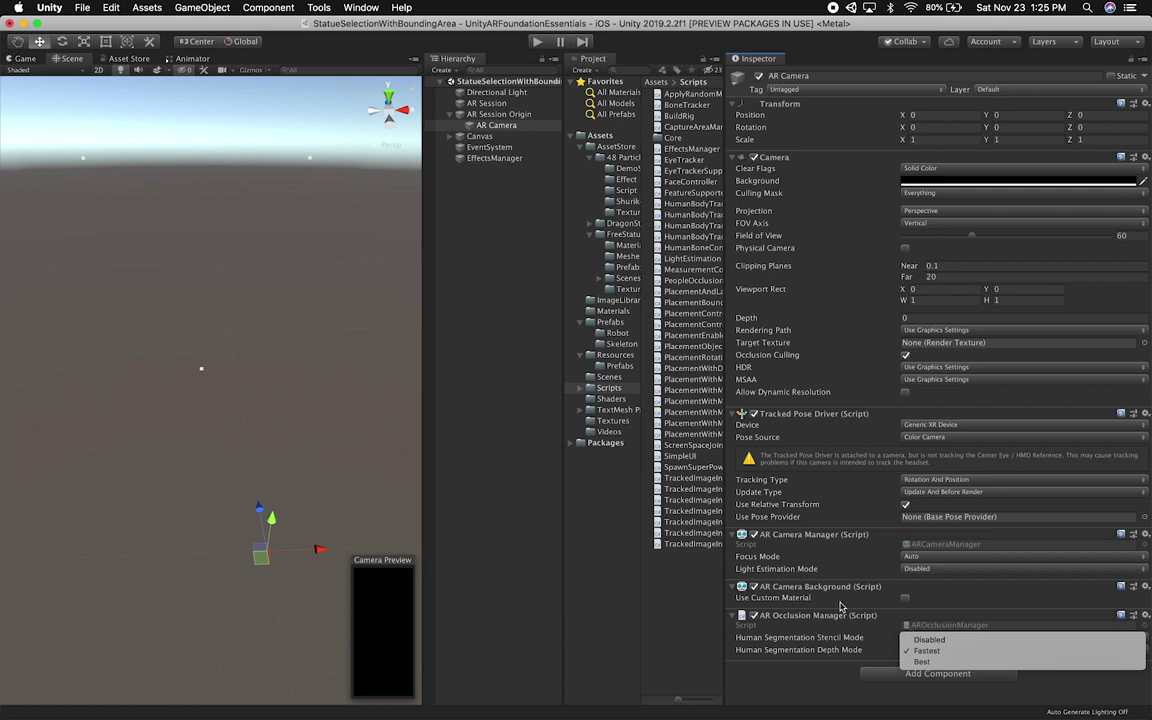
{"action": "left_click", "coordinate": [518, 556]}
{"action": "key", "text": "super+Tab"}
Preview Demo.MP4 from Finder and jump playback to about 20 seconds
{"action": "key", "text": "super+Tab"}
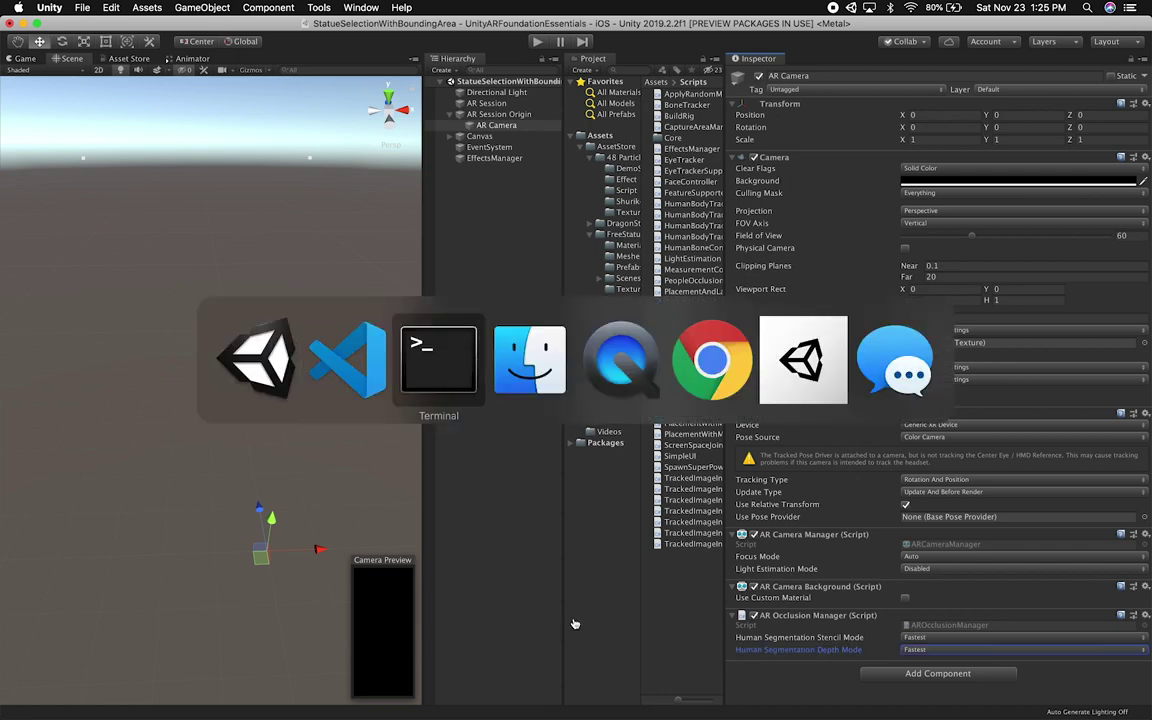
{"action": "key", "text": "super+Tab"}
{"action": "key", "text": "space"}
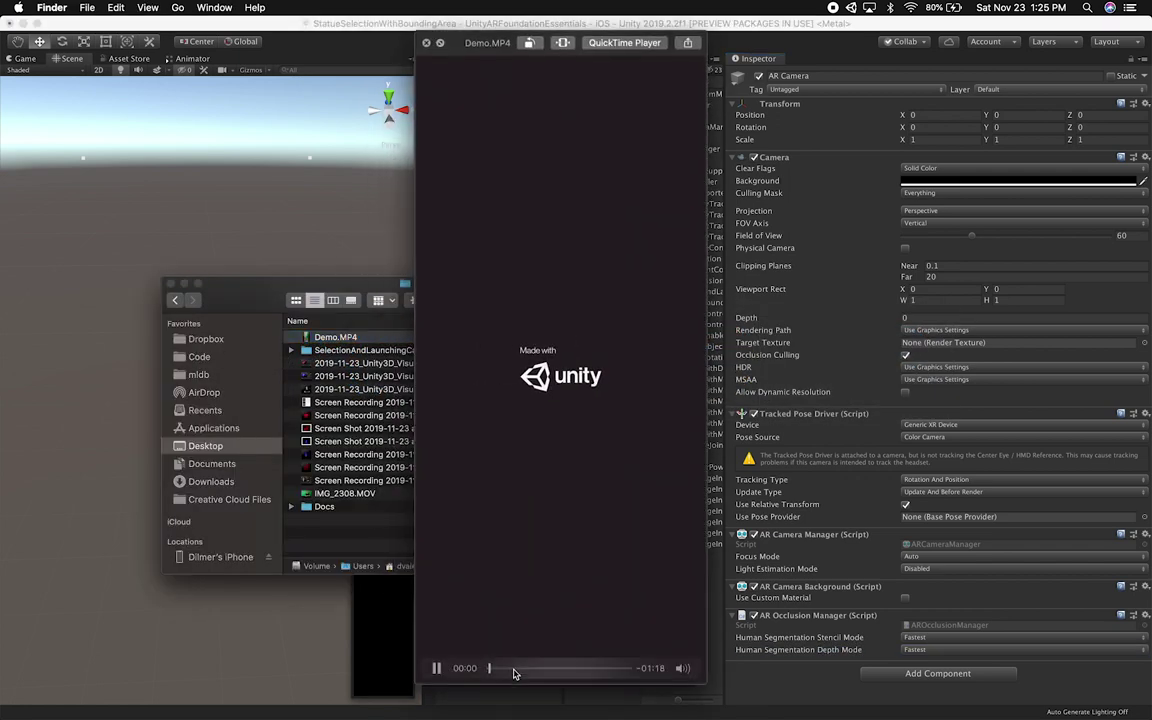
{"action": "left_click", "coordinate": [520, 670]}
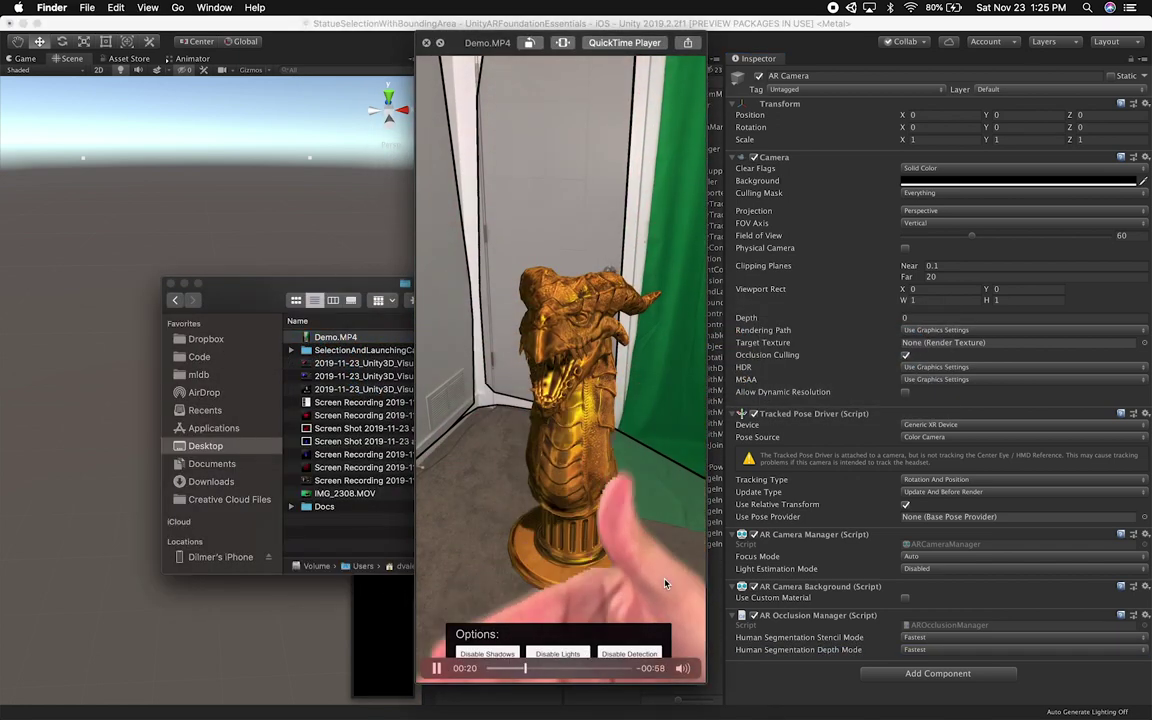